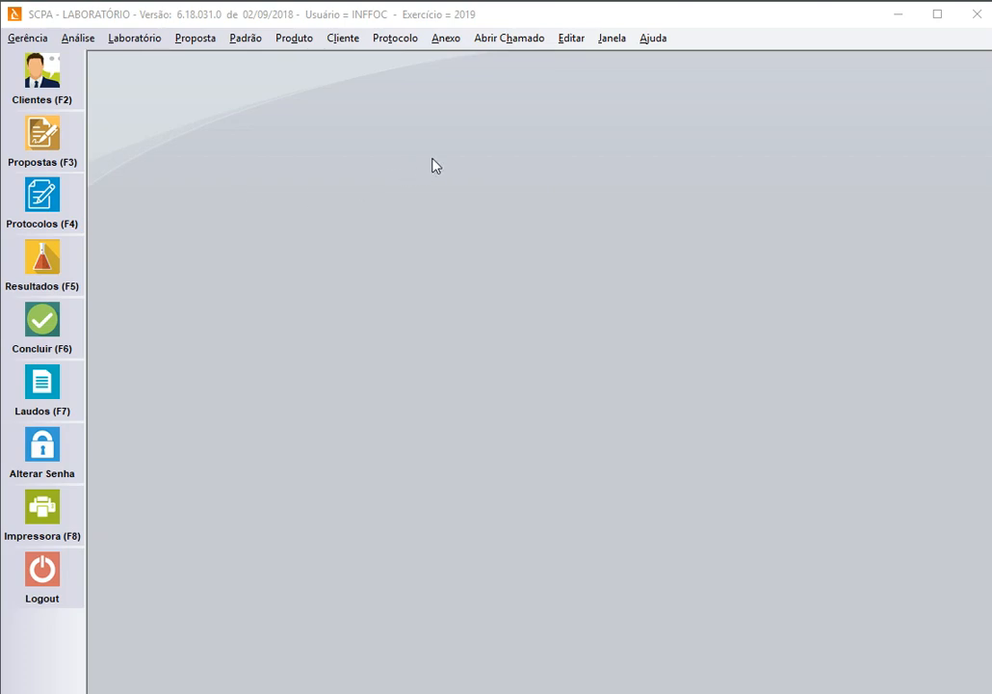
click(388, 43)
mouse_move(363, 42)
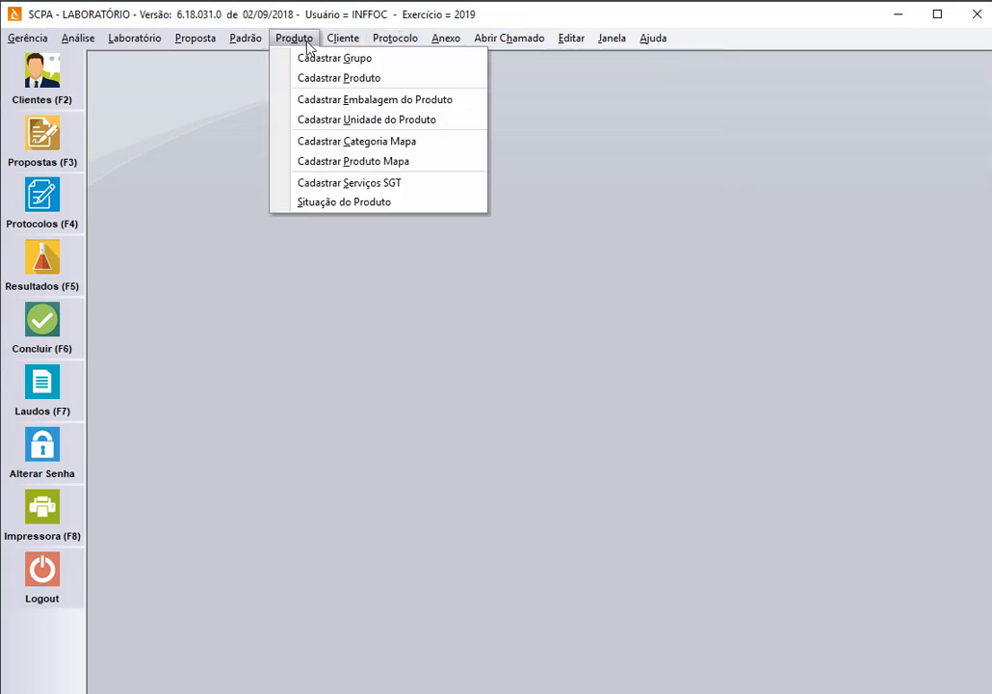
click(194, 121)
click(79, 39)
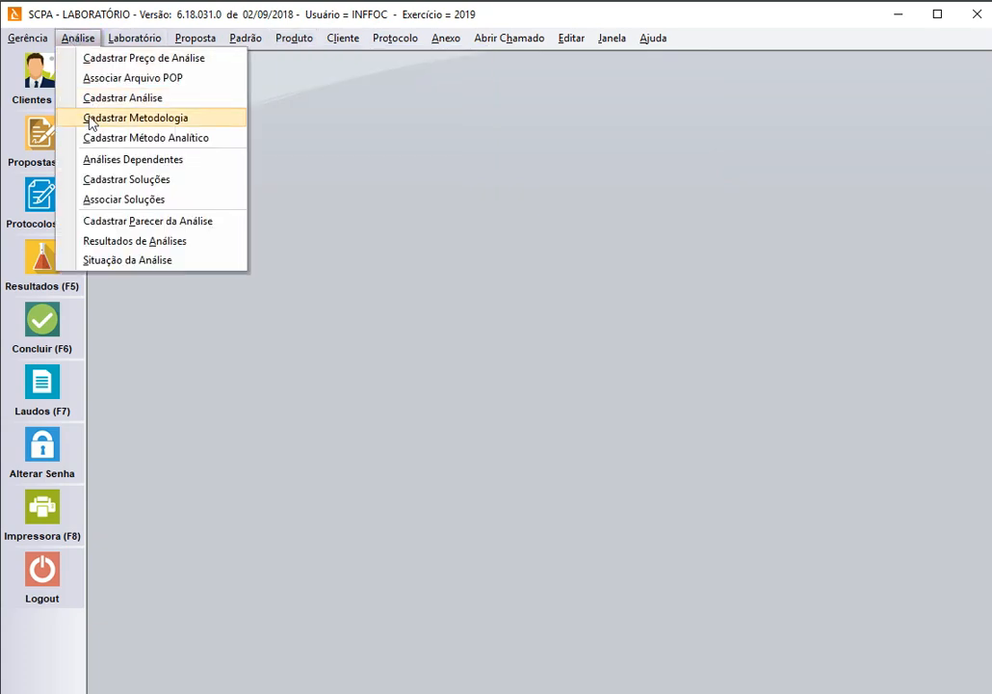
click(472, 274)
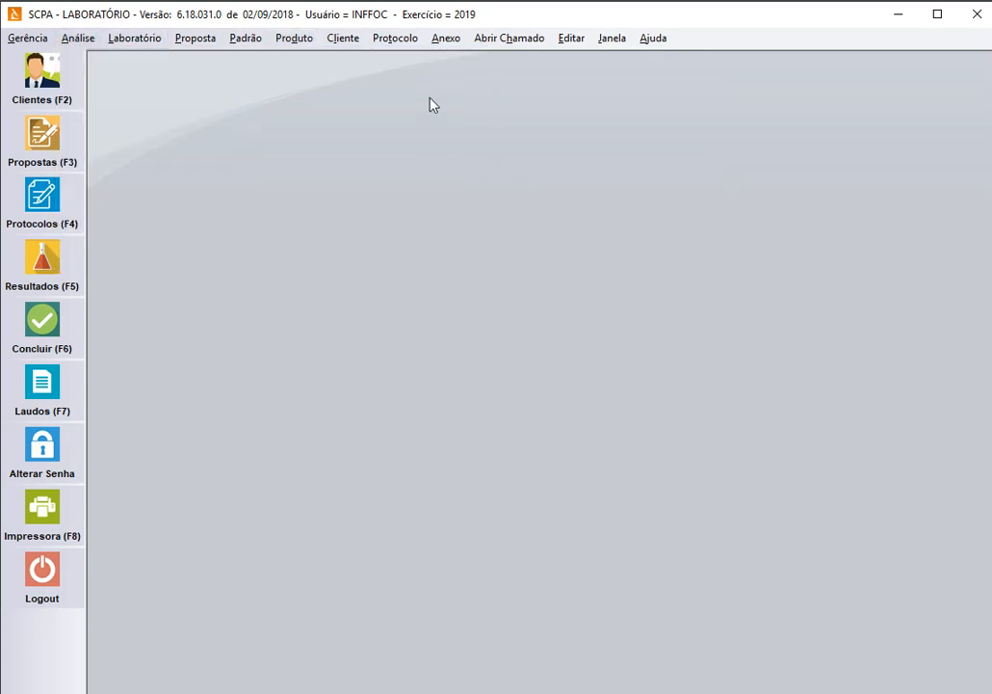
click(157, 43)
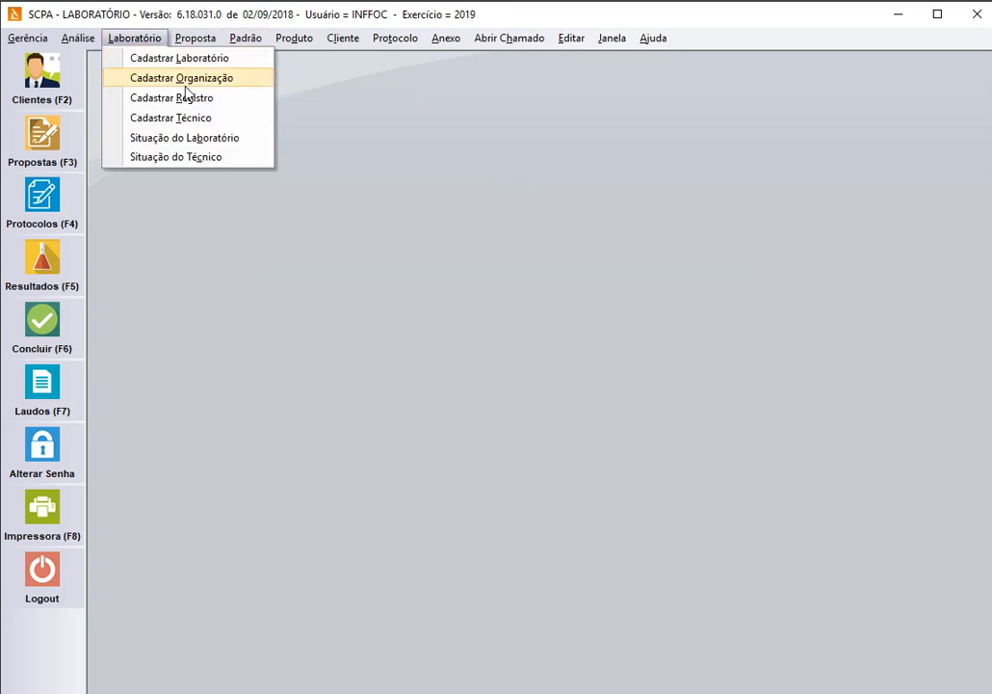
click(317, 93)
click(245, 38)
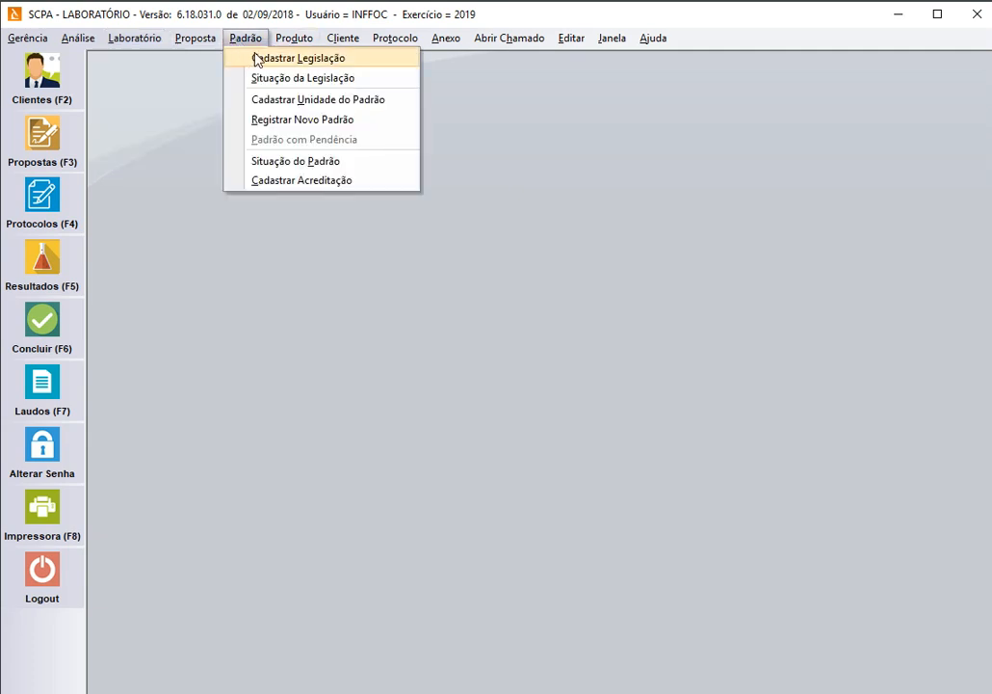
click(277, 123)
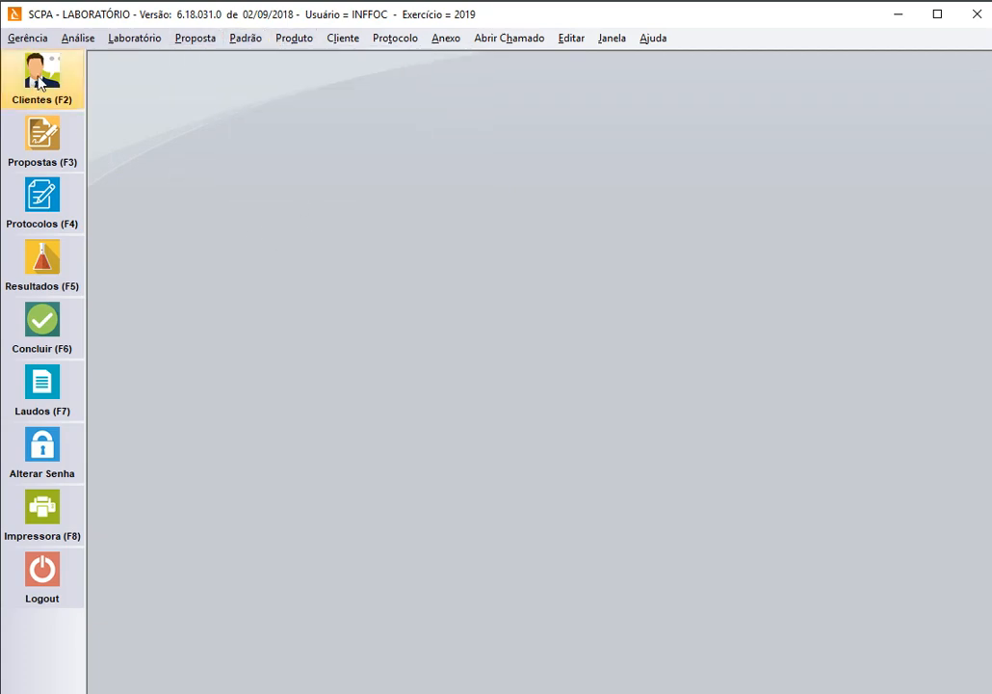
View proposal 1/2019 in the proposals administration and close that window
click(69, 157)
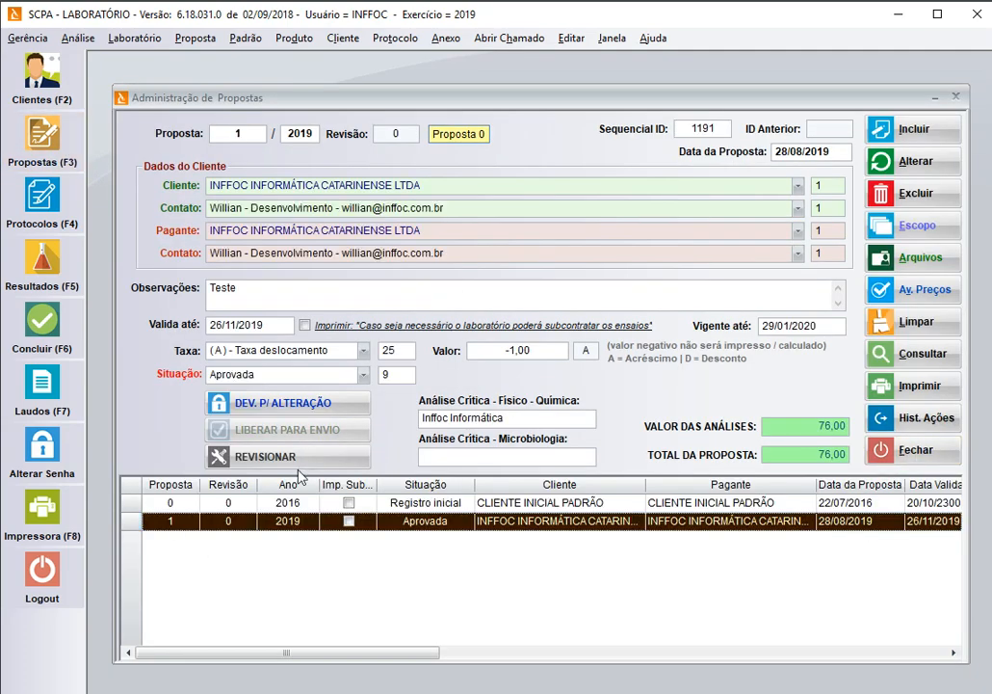
click(890, 454)
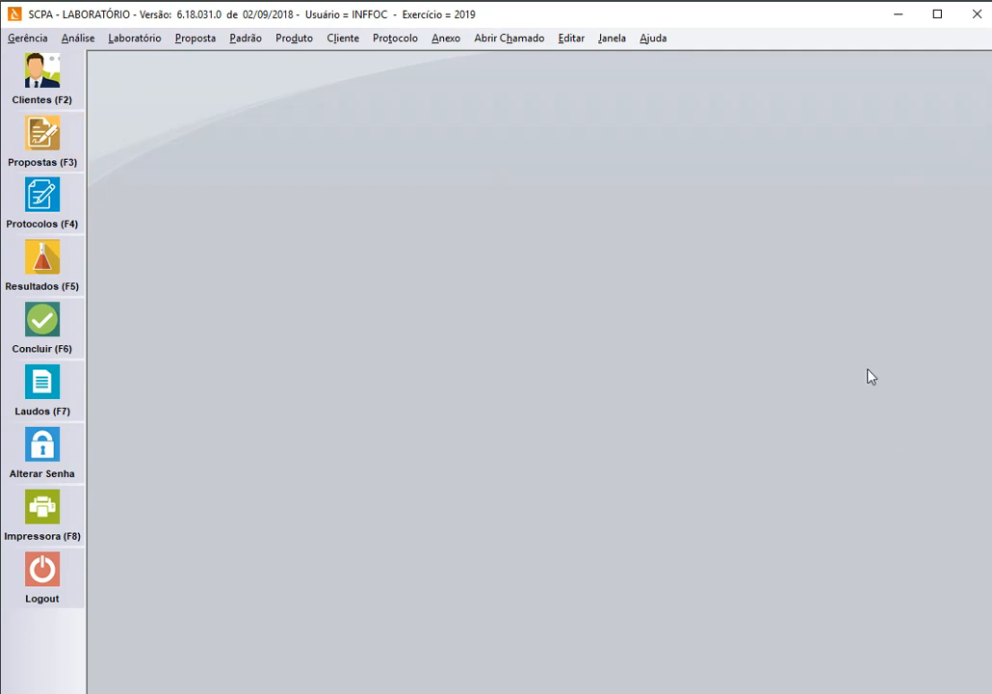
Open the protocol registration, query the registered protocols and load protocol 1
click(35, 226)
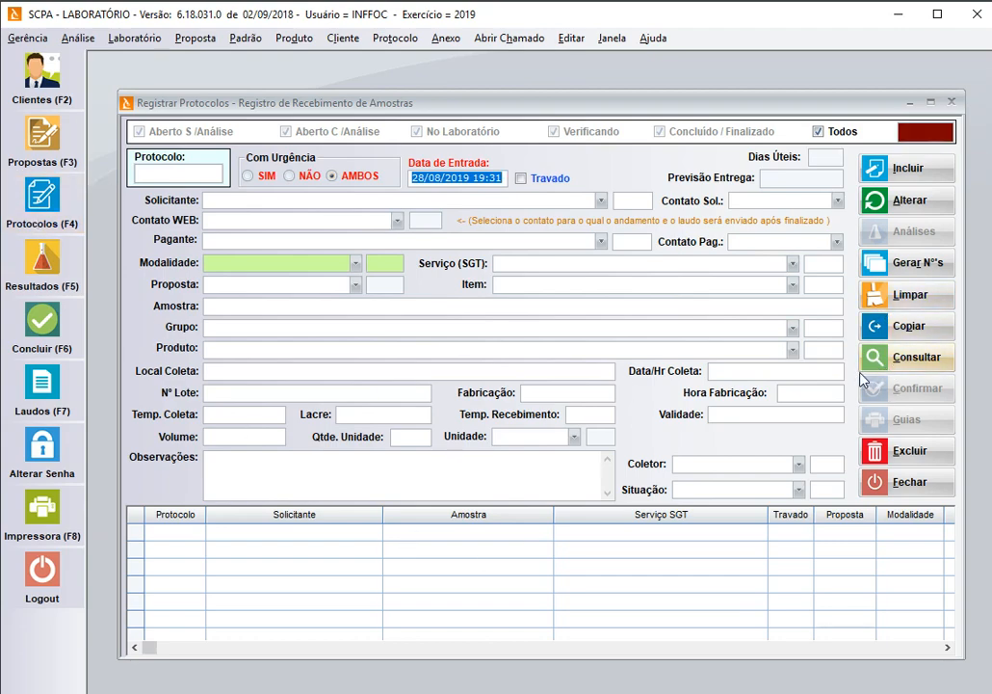
click(888, 357)
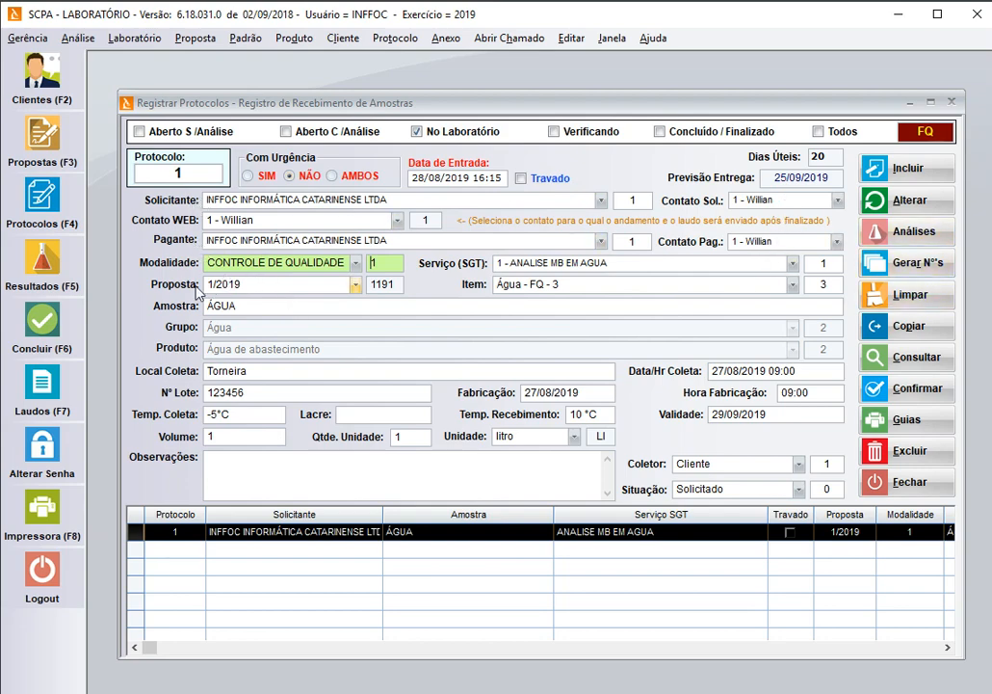
Examine the proposal and item choices of proposal 1/2019 for protocol 1, and reload the protocol's saved data
click(355, 284)
click(320, 316)
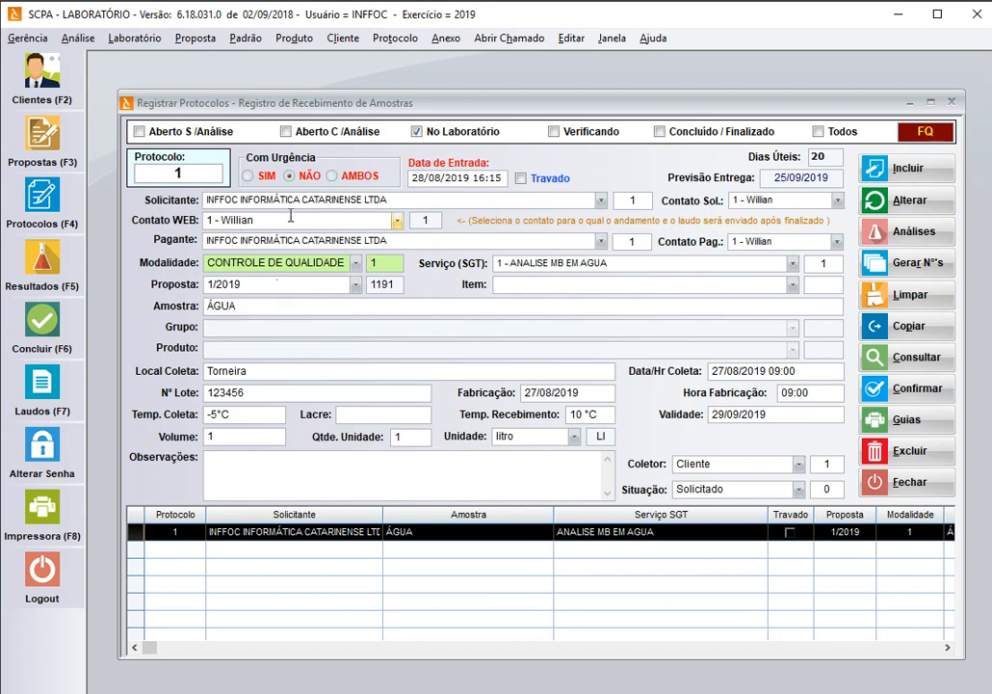
click(792, 284)
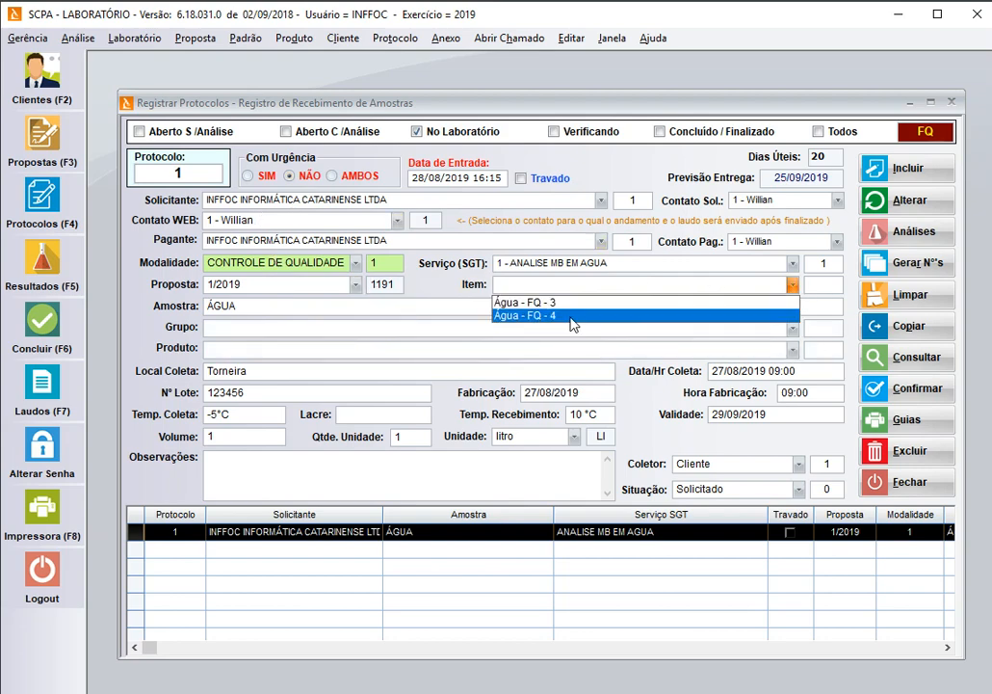
click(432, 273)
click(128, 531)
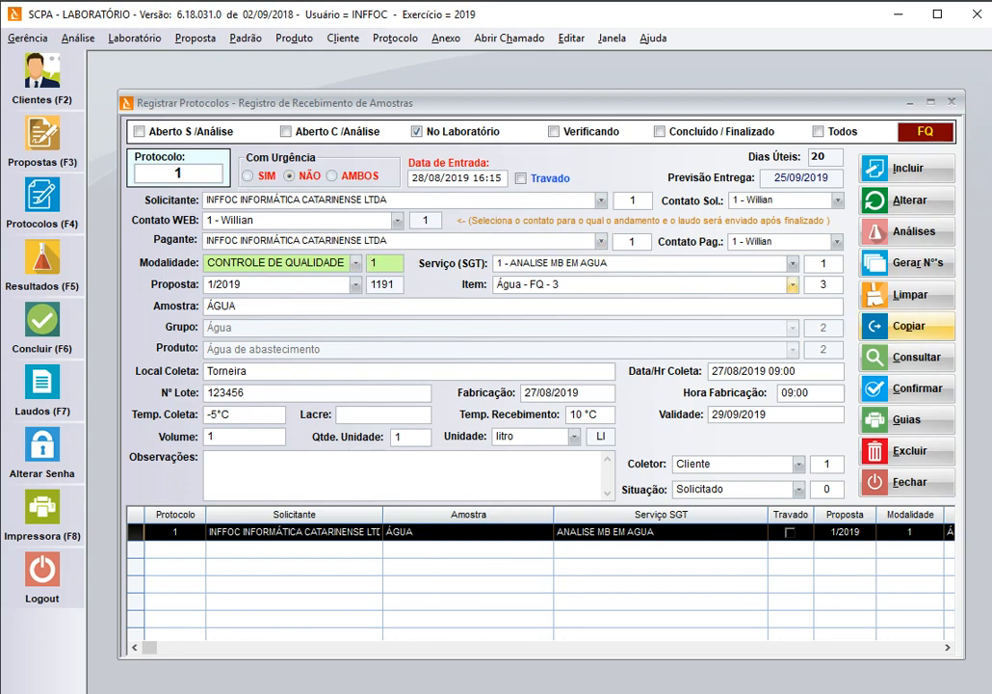
View the batch protocol generation form without generating any, and preview the sample tracking guide of protocol 1
click(916, 279)
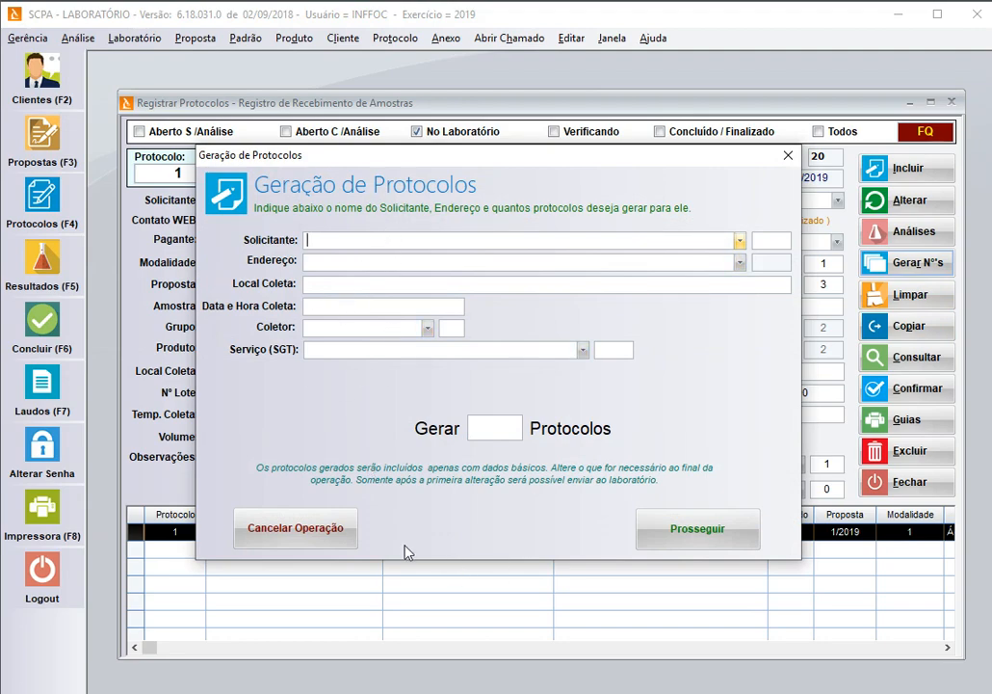
click(296, 530)
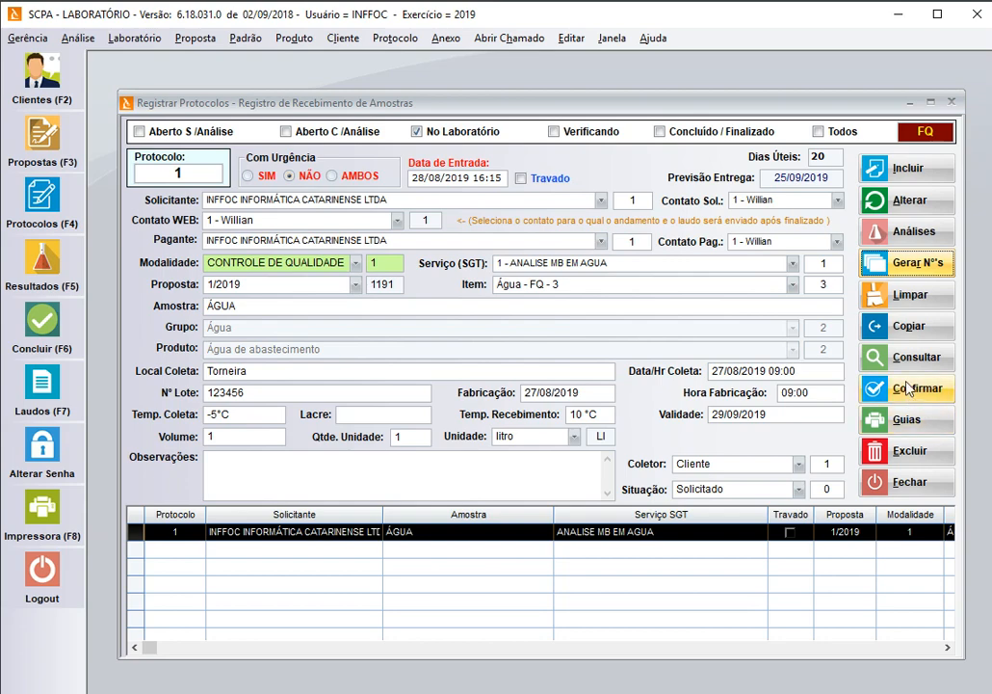
click(906, 419)
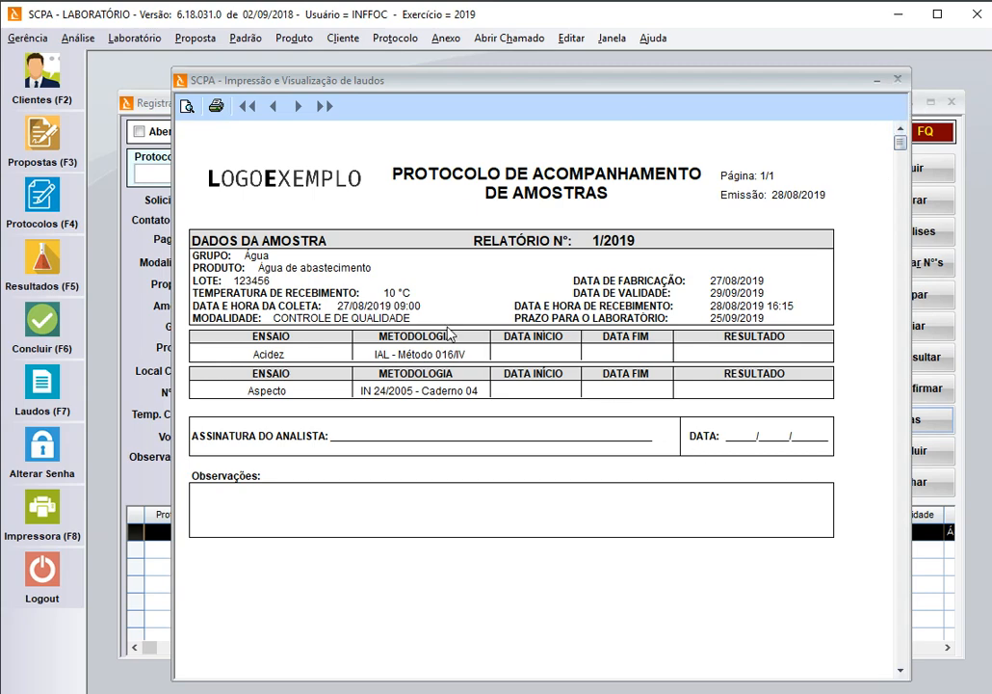
click(898, 79)
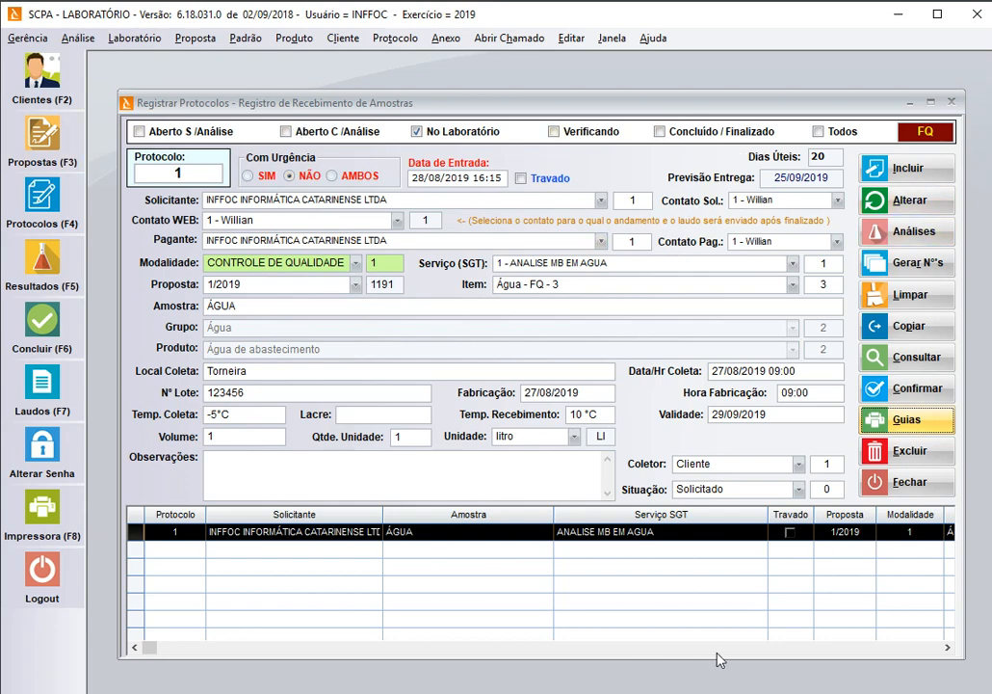
Examine the situation choices for protocol 1 and reload the protocol's saved data
click(796, 489)
click(800, 488)
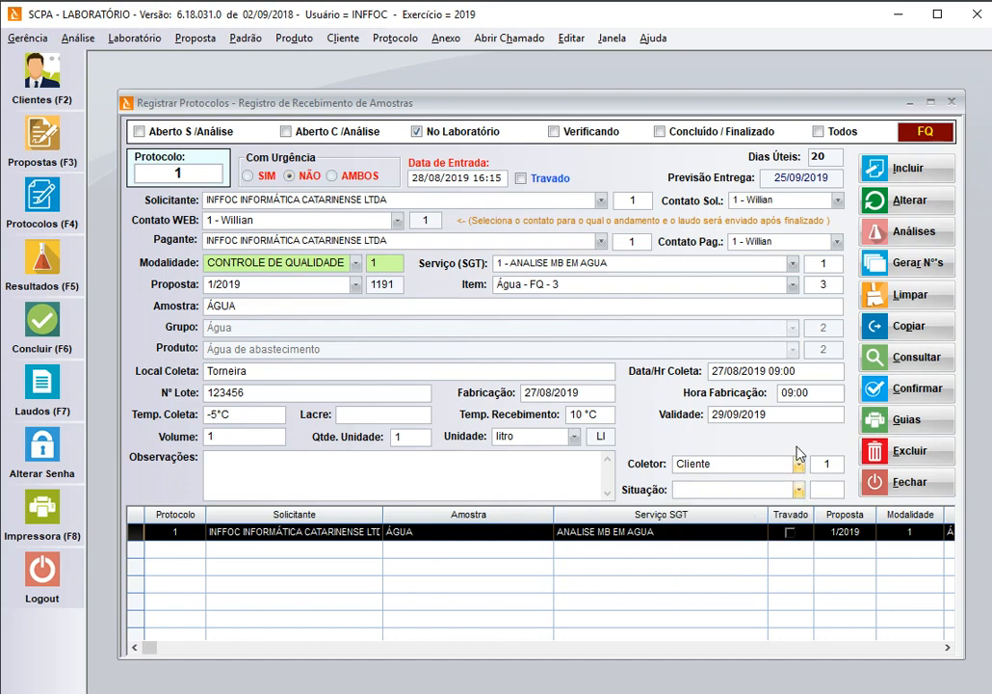
click(138, 534)
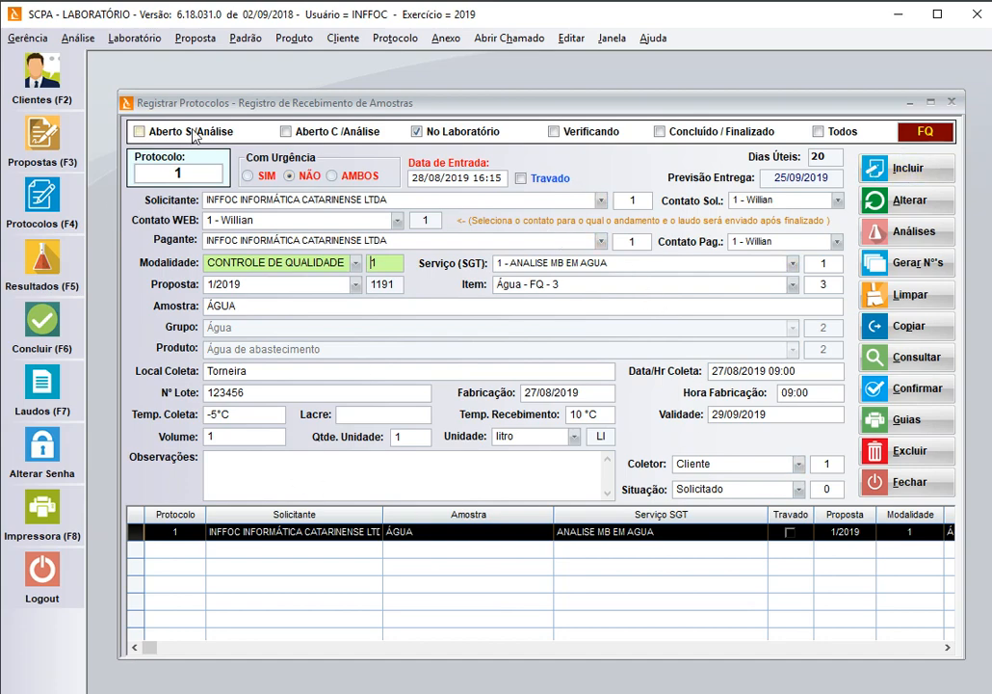
Add a new protocol copied from protocol 1, with ÁGUA as the sample and the analyses included
click(158, 173)
key(Delete)
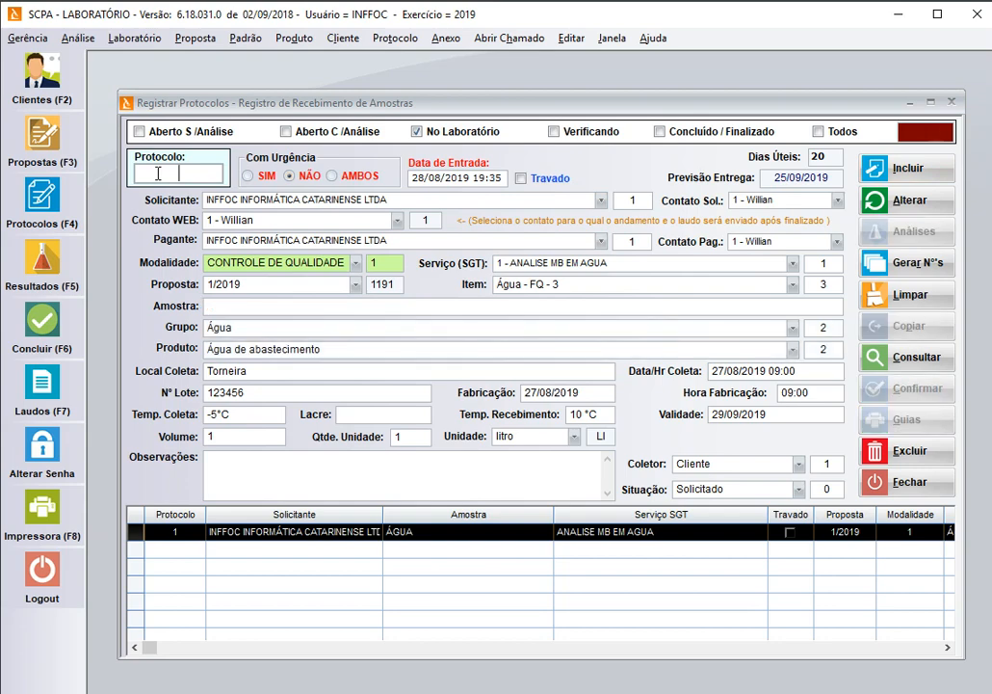
click(270, 305)
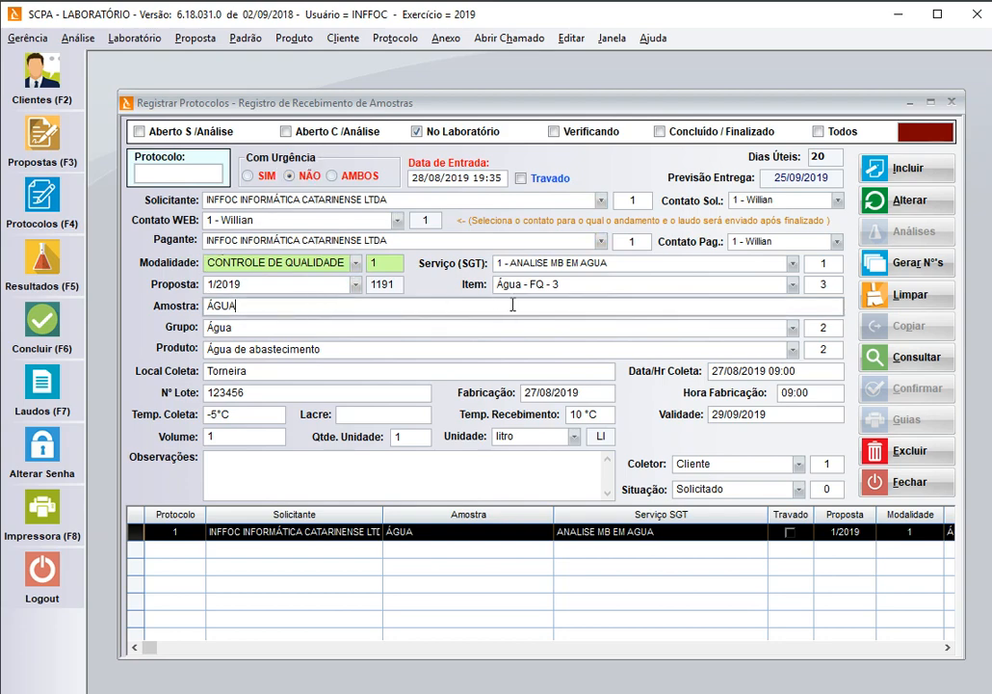
click(877, 169)
click(453, 405)
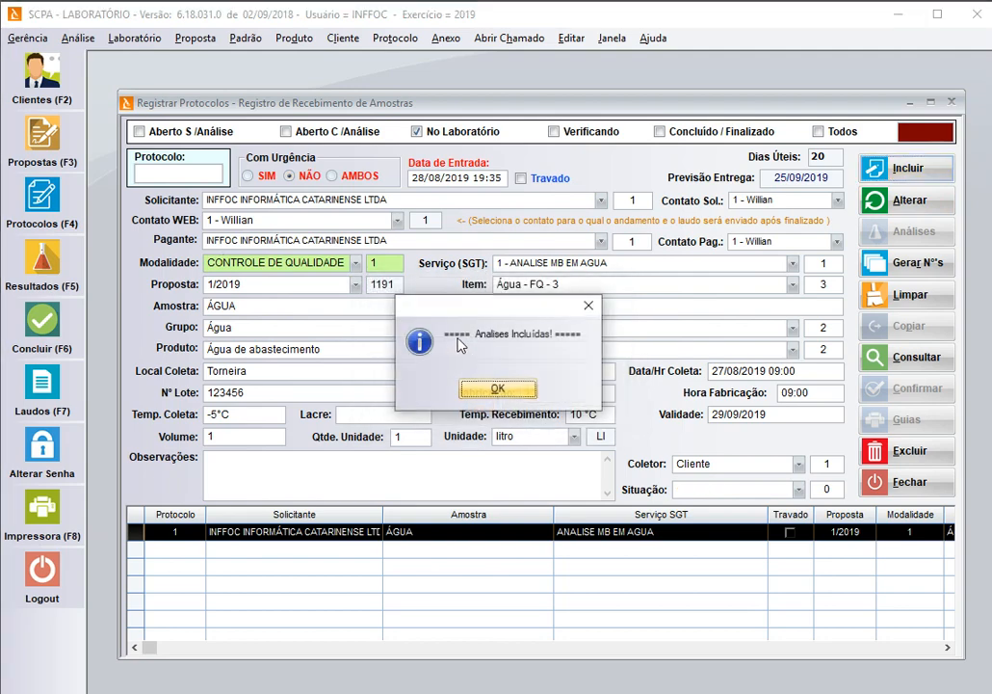
click(492, 390)
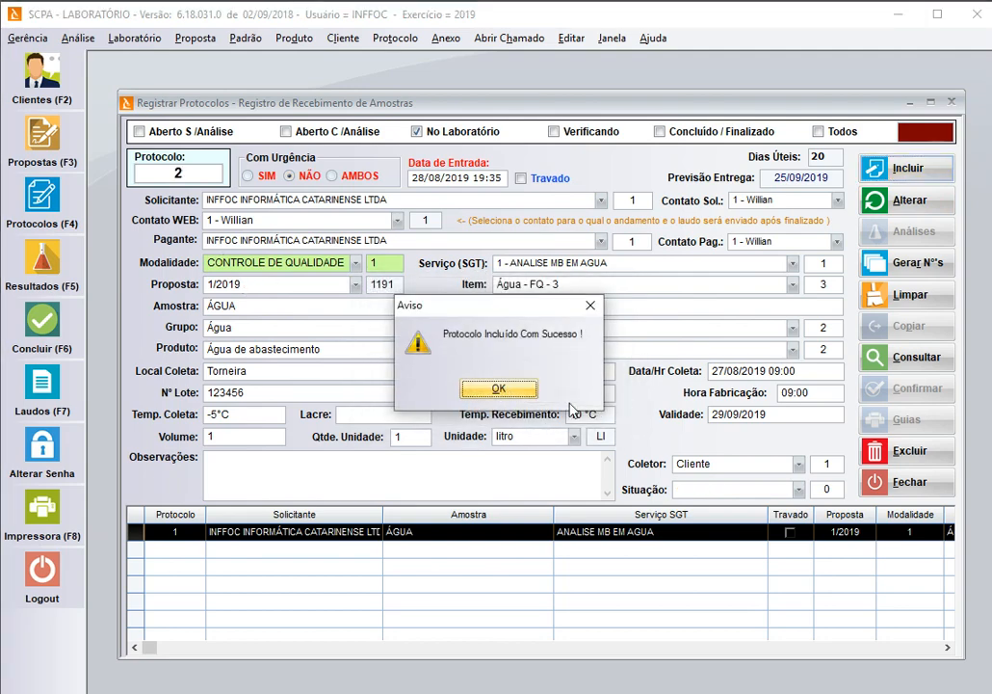
click(499, 388)
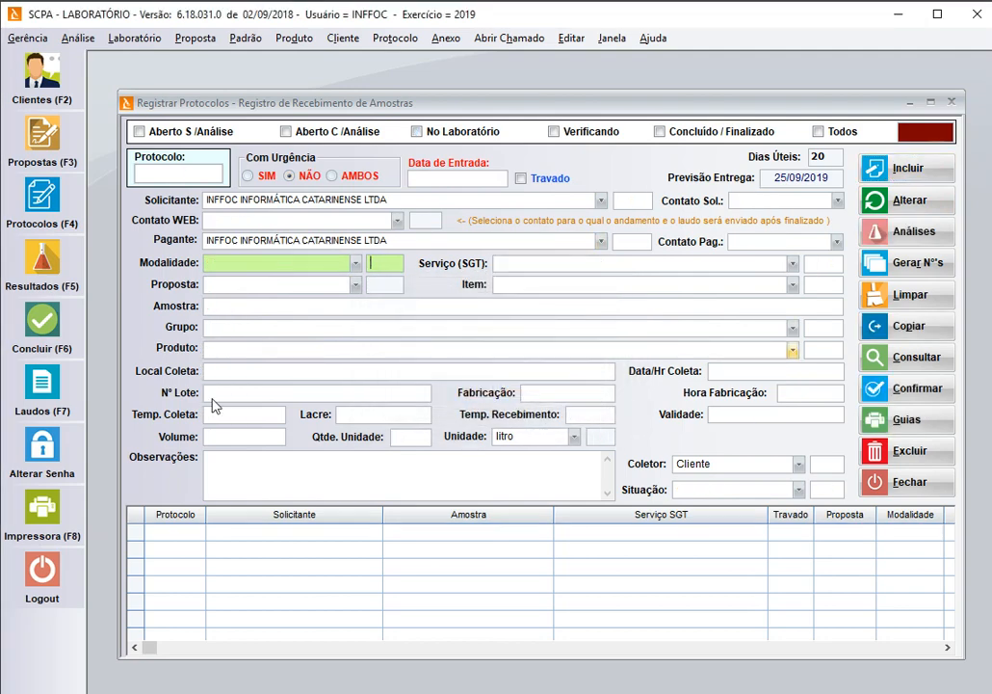
Clear the form, query the registered protocols again, check protocol 2 and load protocol 1
click(913, 298)
click(918, 359)
click(136, 535)
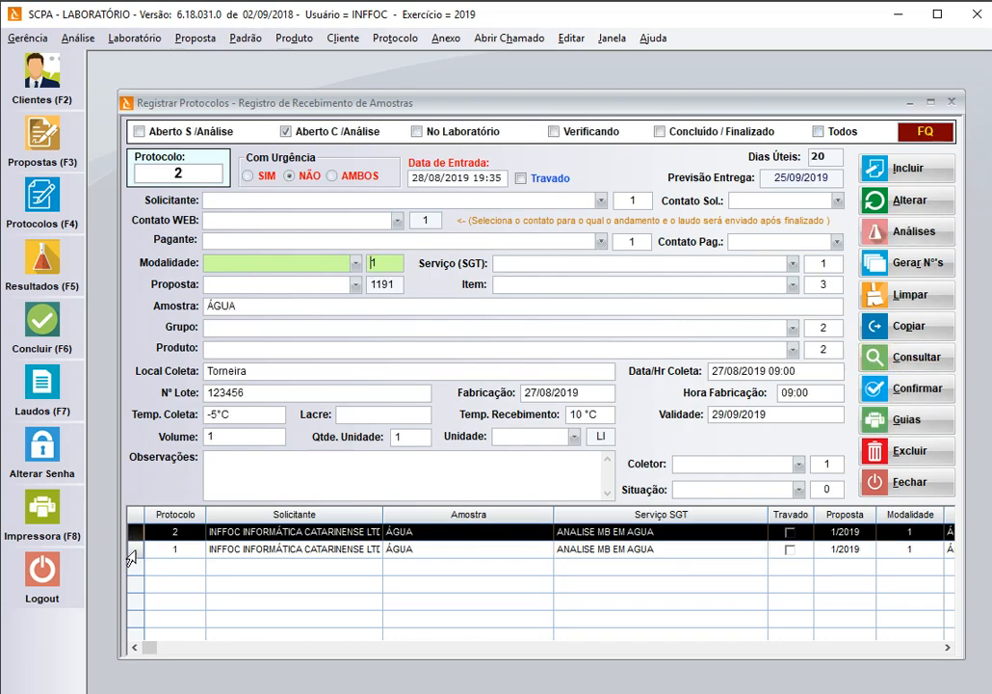
click(132, 550)
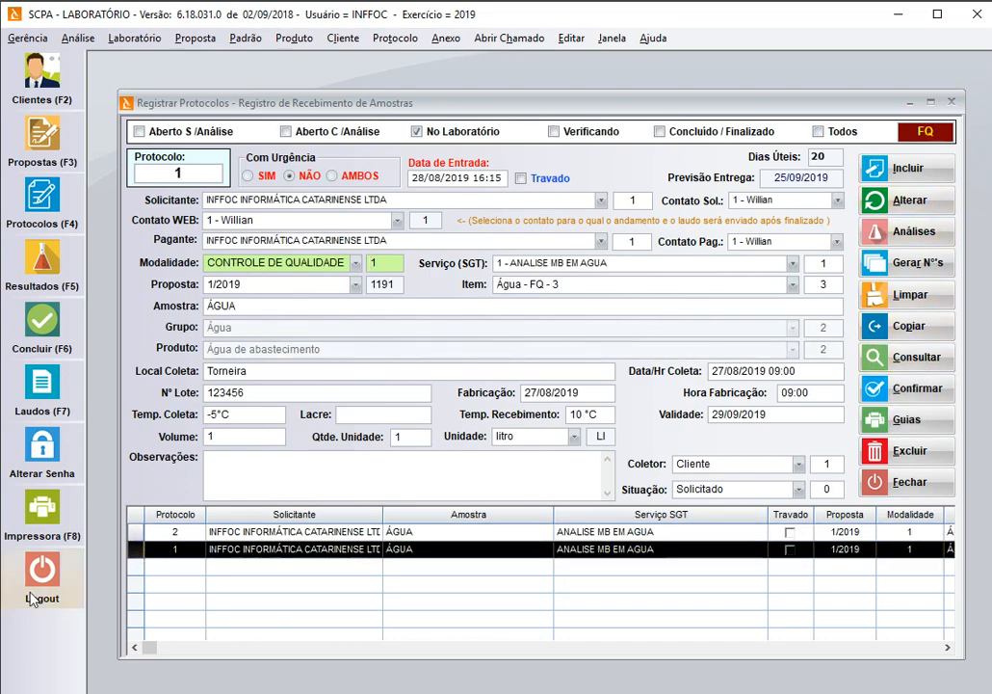
click(132, 551)
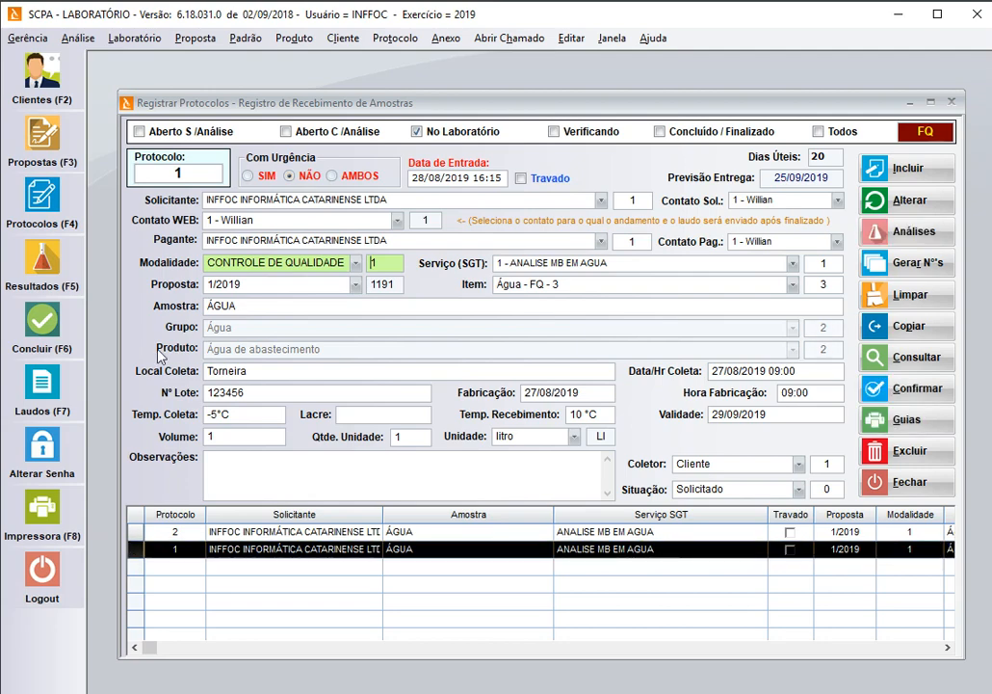
Open the requested analyses of protocol 1 and show the details of Aspecto and Acidez
click(904, 232)
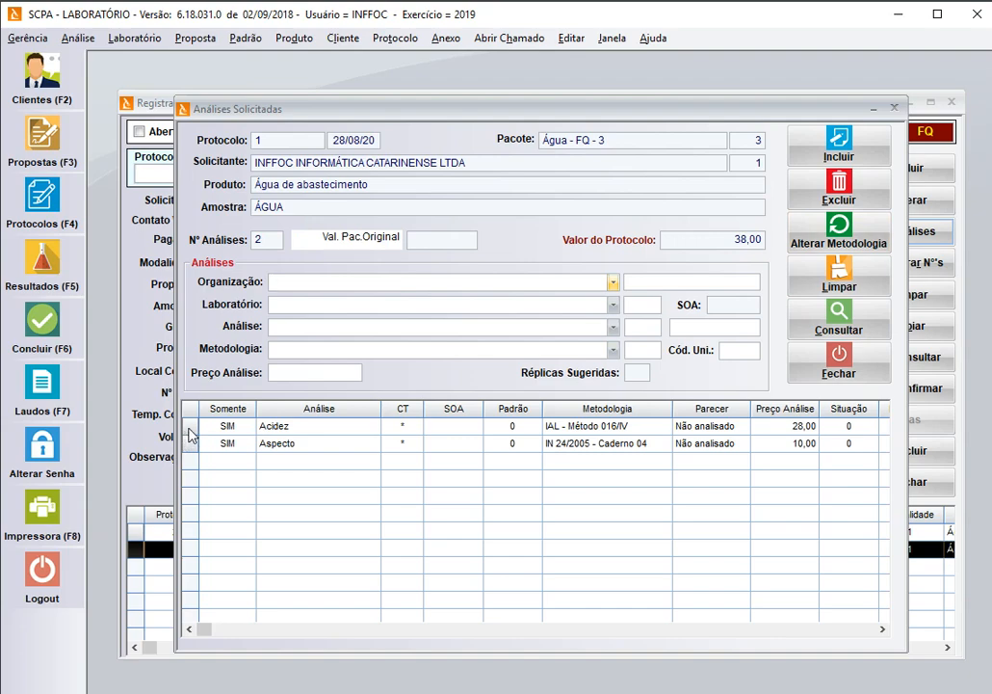
click(189, 432)
click(188, 448)
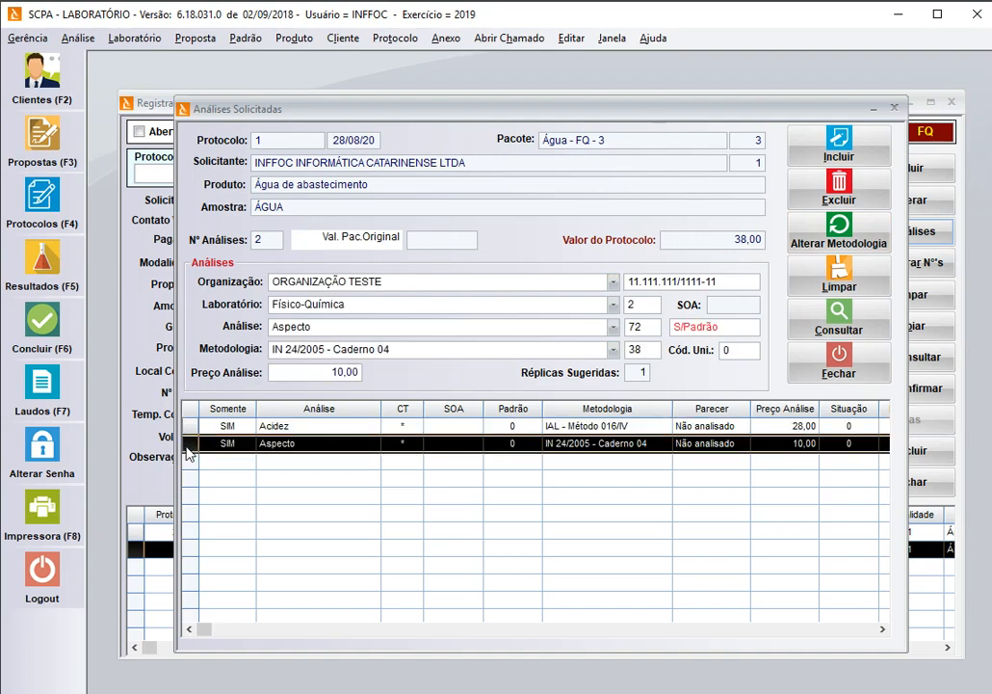
click(189, 426)
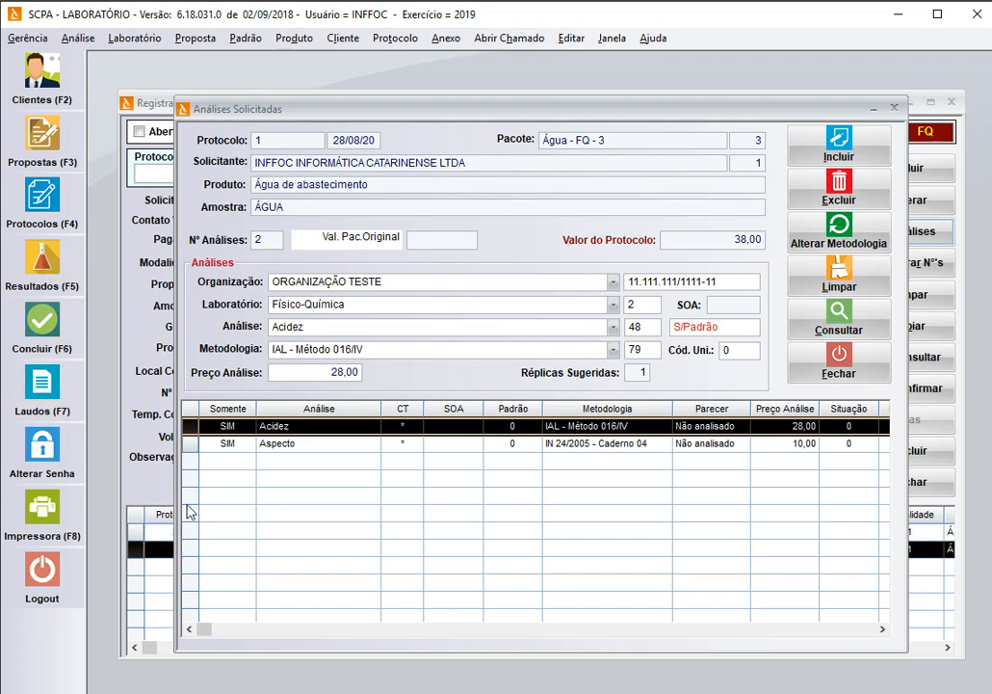
Set Somente to NÃO for the Aspecto analysis, exclude it from protocol 1 and select the Acidez analysis
double_click(236, 446)
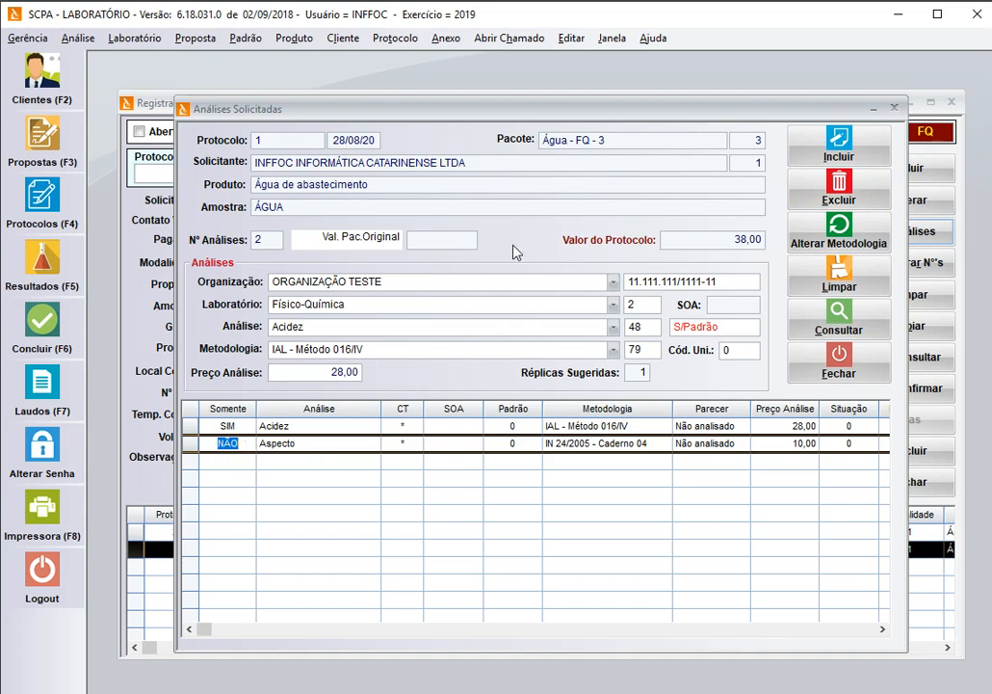
click(838, 188)
click(472, 404)
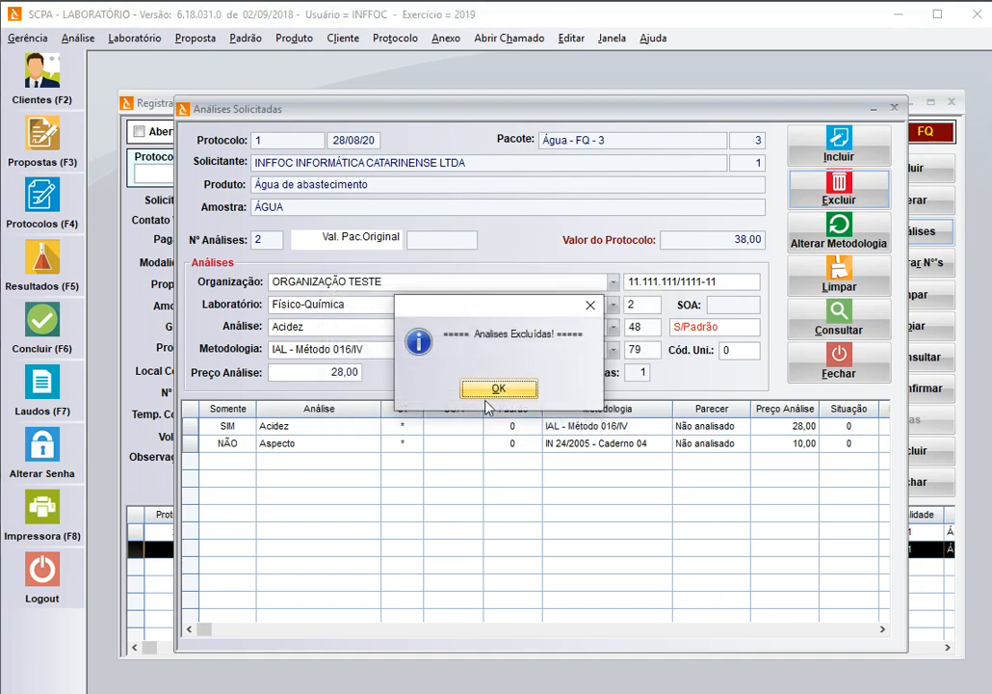
click(490, 390)
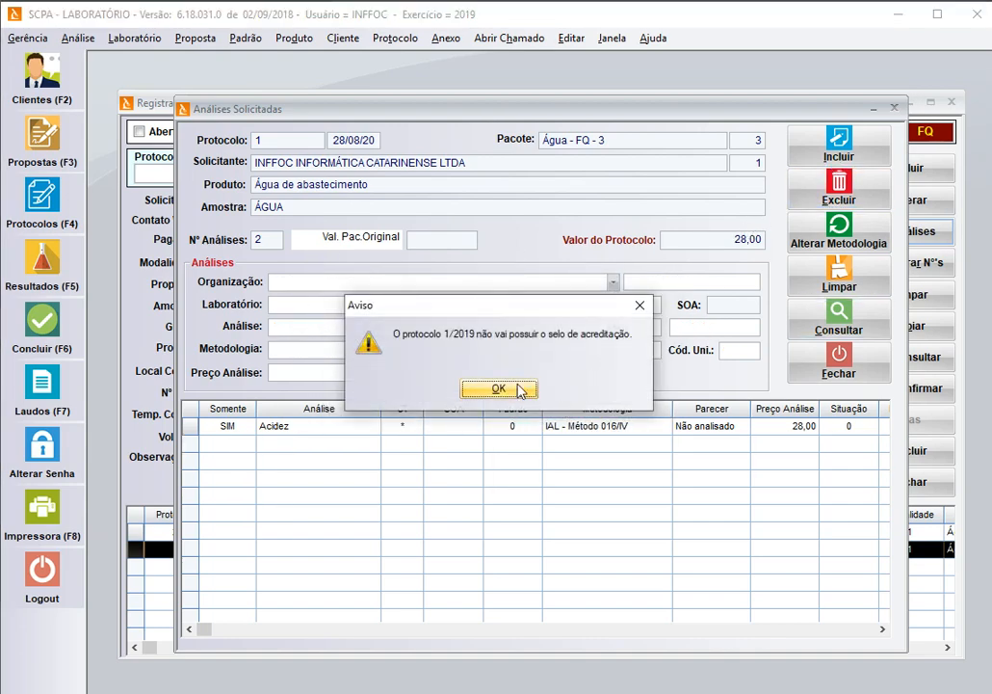
click(519, 390)
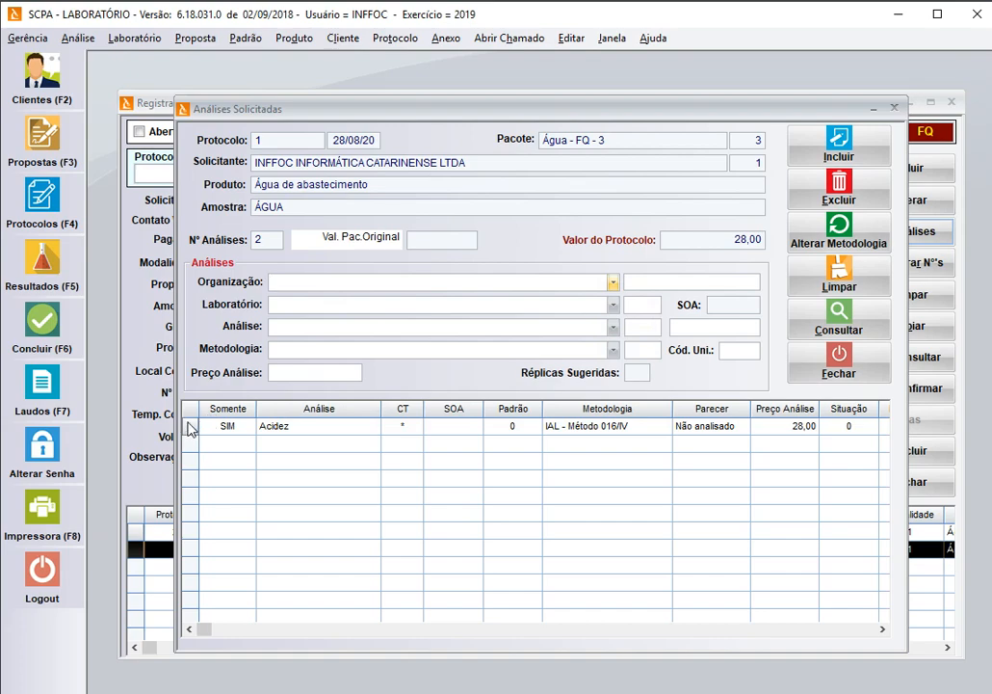
click(188, 426)
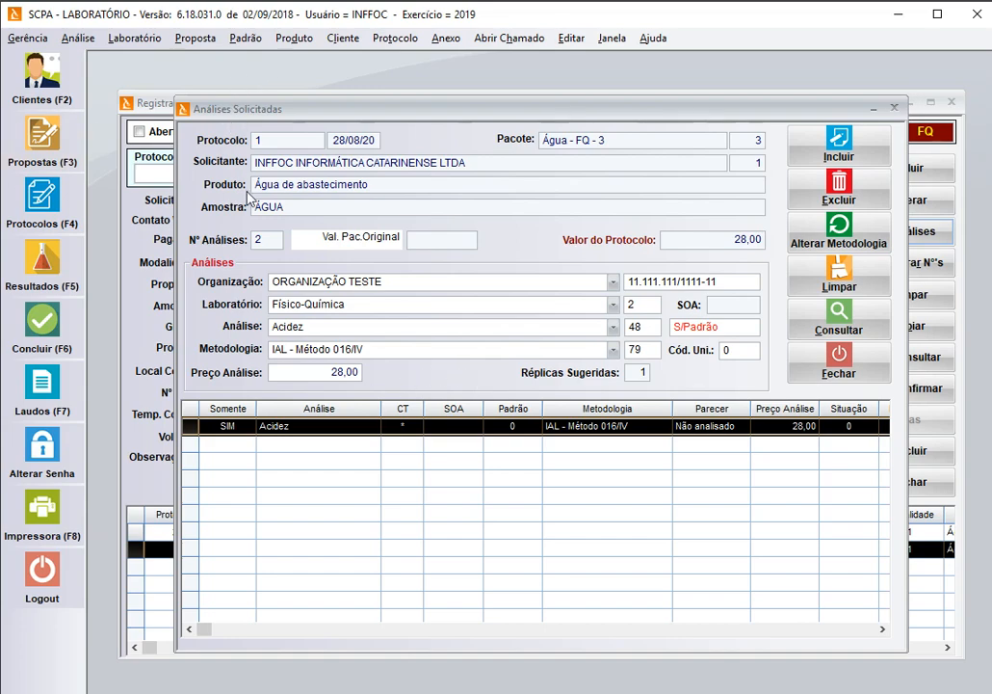
Close the requested analyses and the protocol registration, and take a brief look at the analysis results form
click(838, 361)
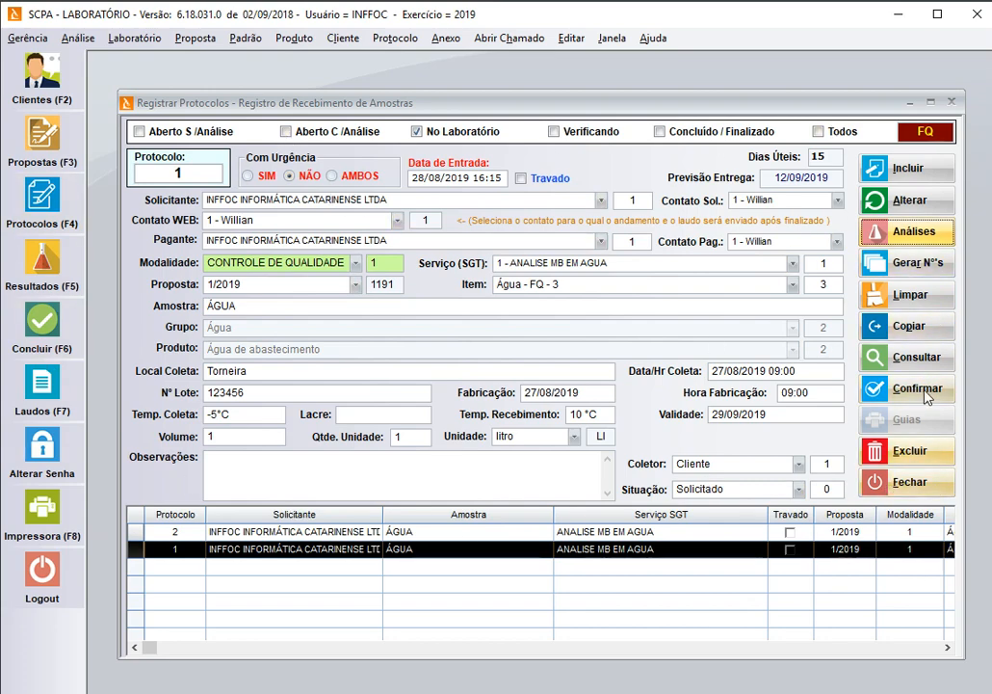
click(911, 484)
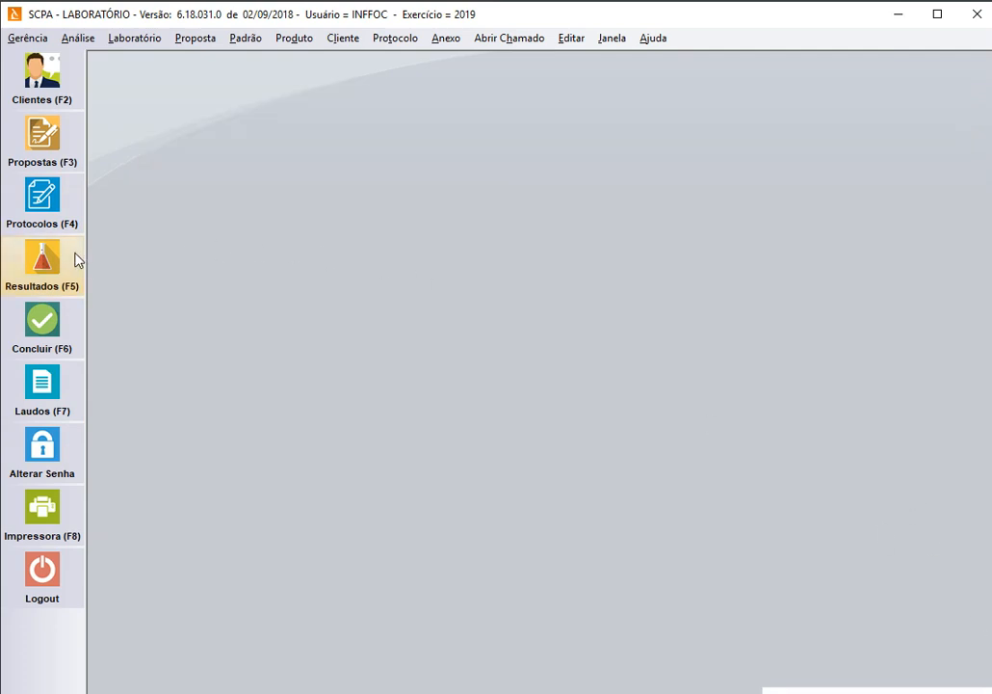
click(69, 43)
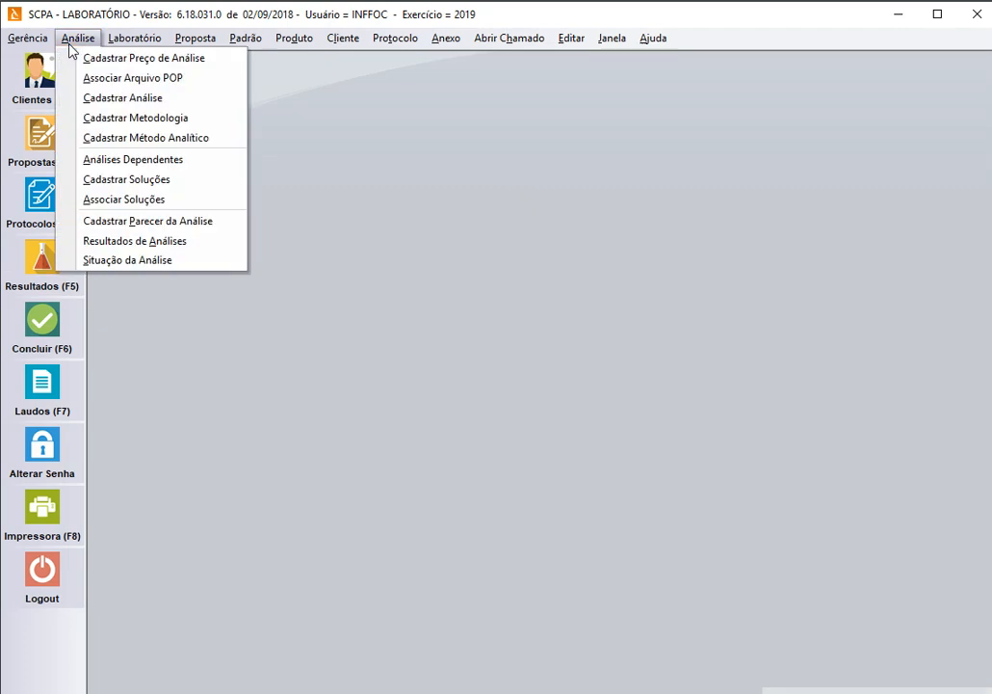
click(134, 242)
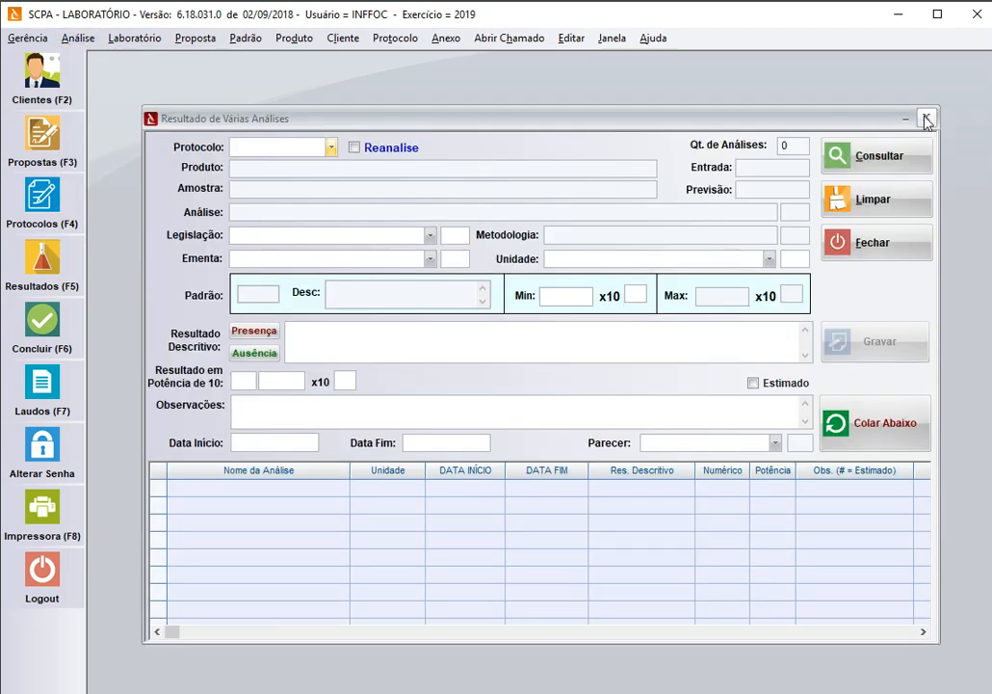
click(885, 244)
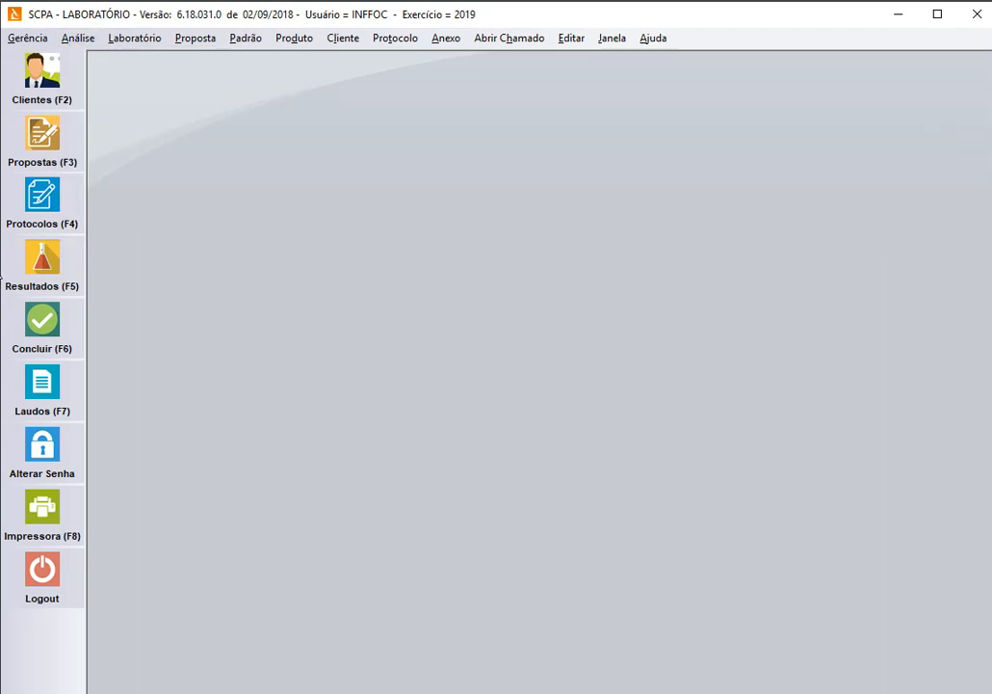
Open the form for results of several analyses and choose protocol 1
click(44, 272)
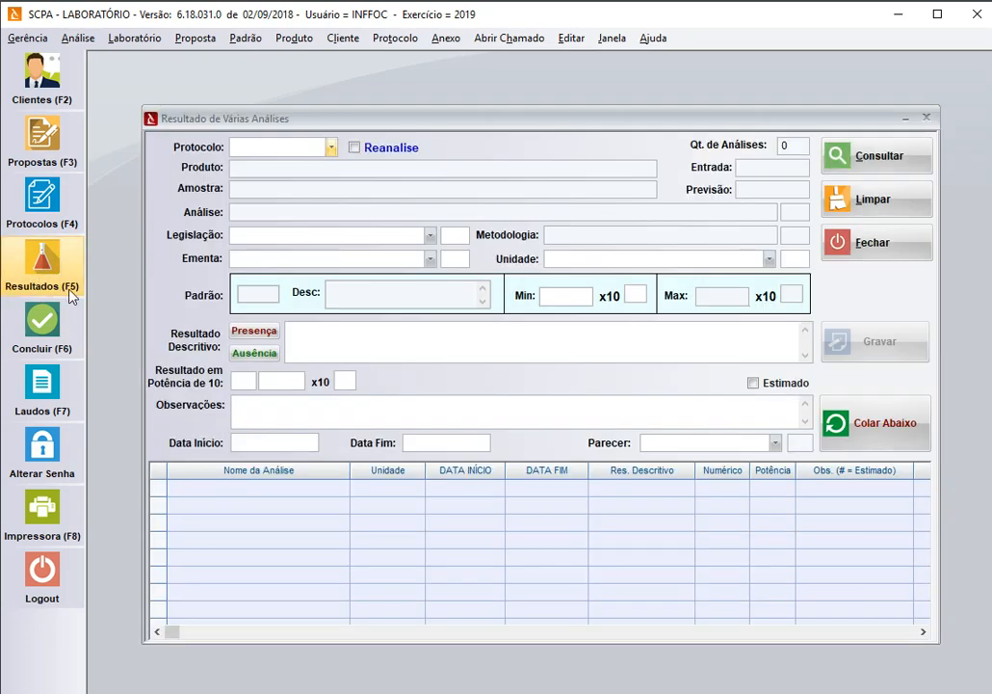
click(331, 150)
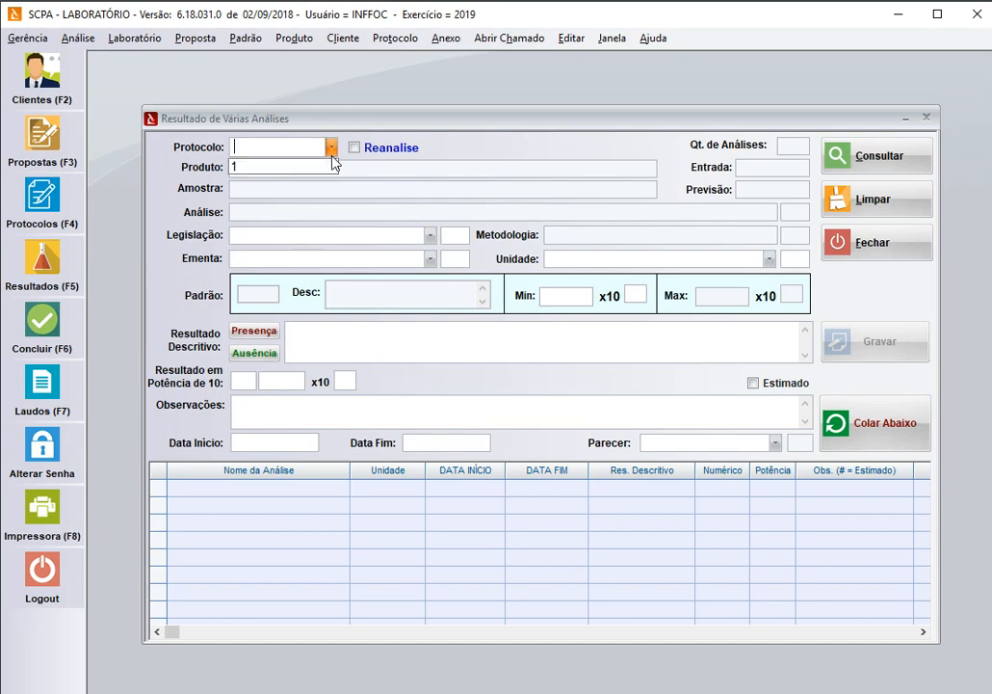
click(289, 168)
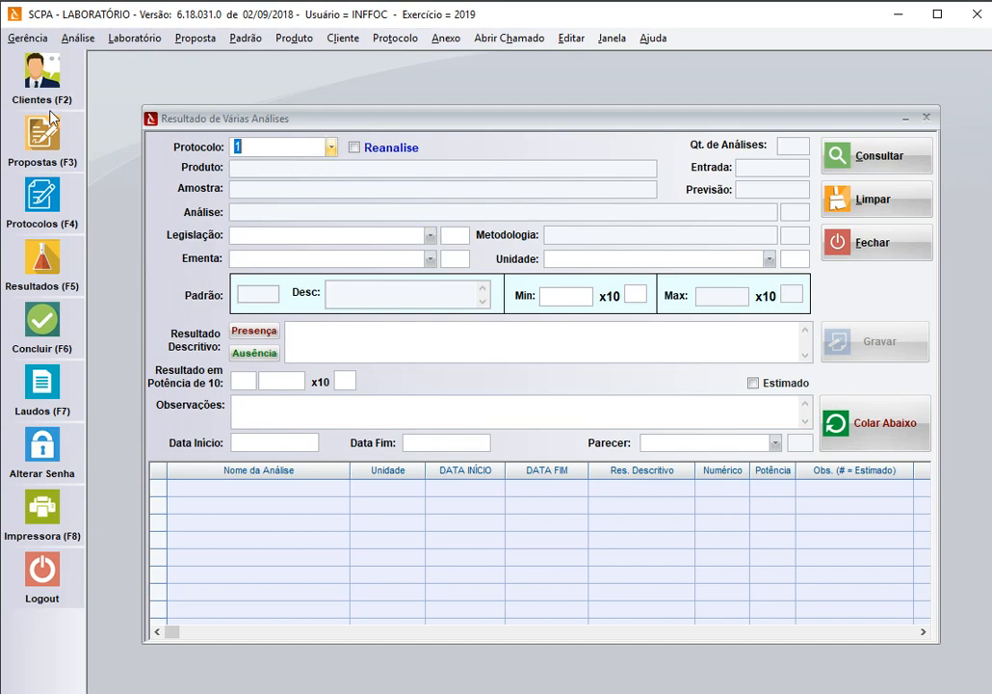
Load protocol 1 in the protocol registration beside the results form and query its analyses for comparison
click(41, 198)
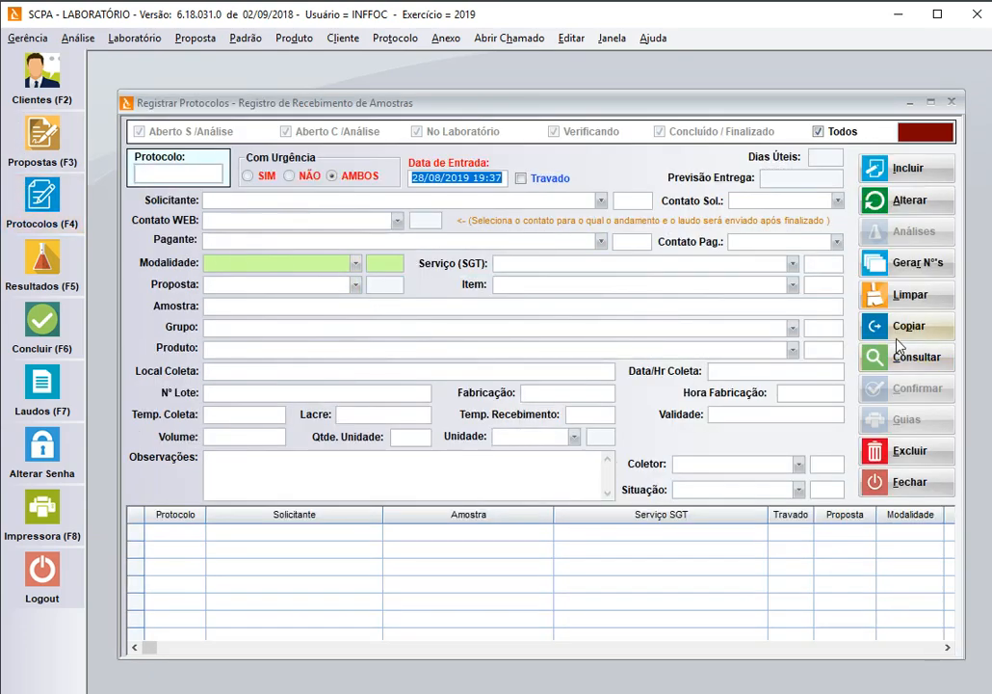
click(129, 549)
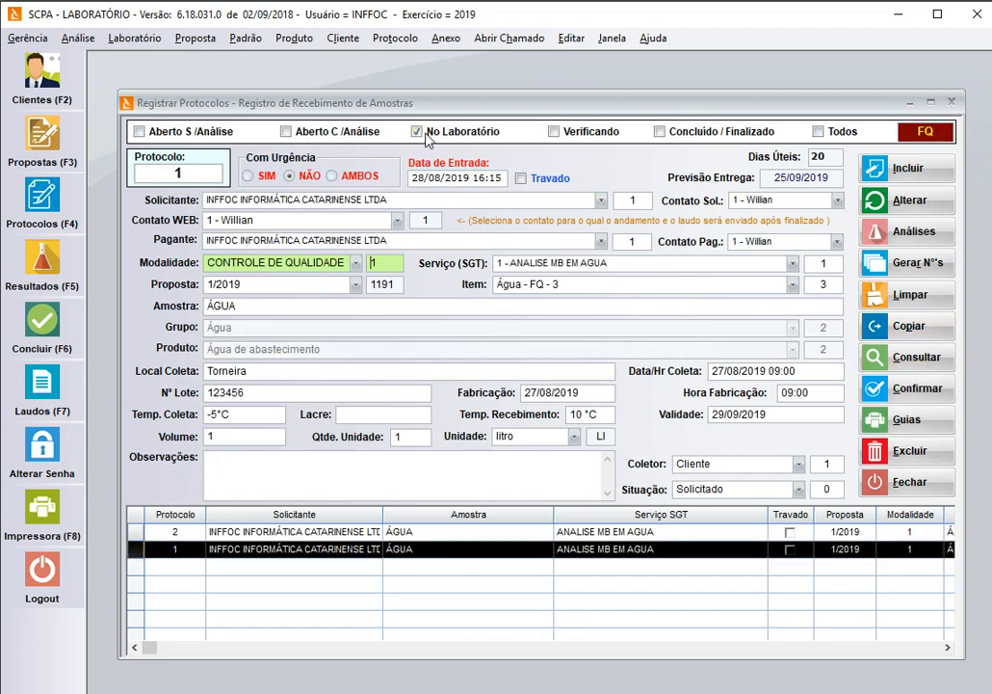
drag(438, 112, 459, 293)
mouse_move(459, 124)
mouse_down()
mouse_move(483, 126)
mouse_move(469, 126)
mouse_move(469, 137)
mouse_up()
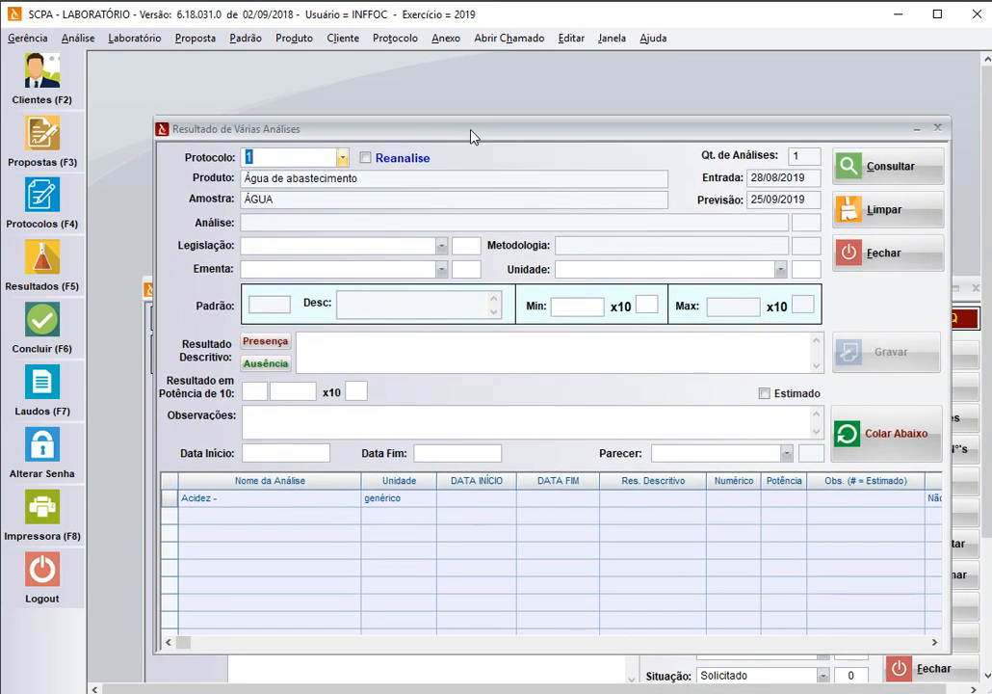
click(887, 166)
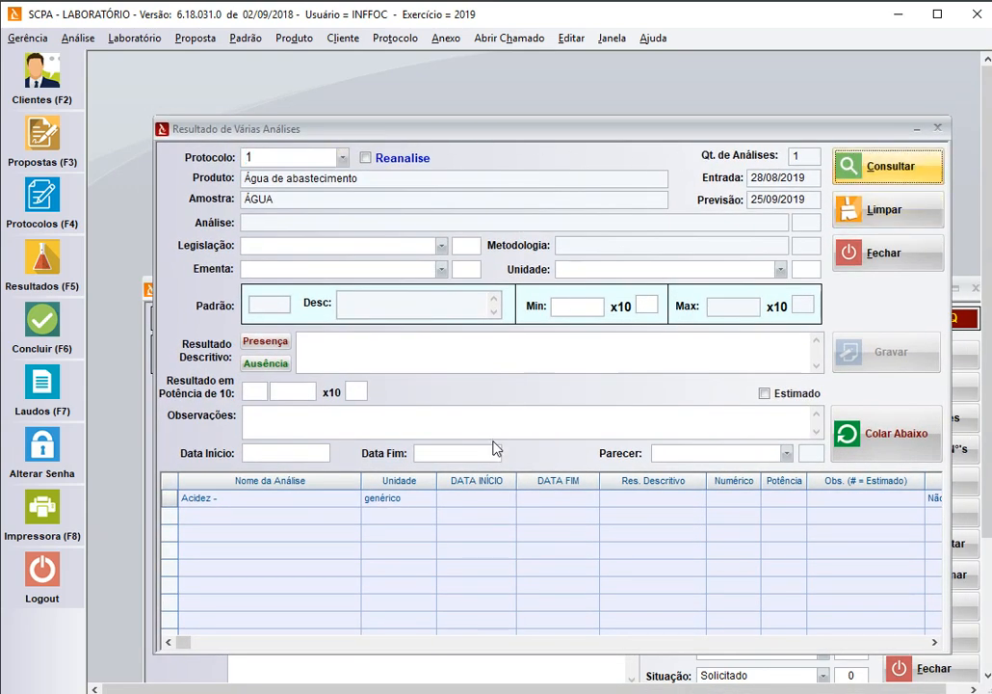
Close the results form and load protocol 2 in the protocol registration
click(889, 256)
drag(764, 290, 717, 120)
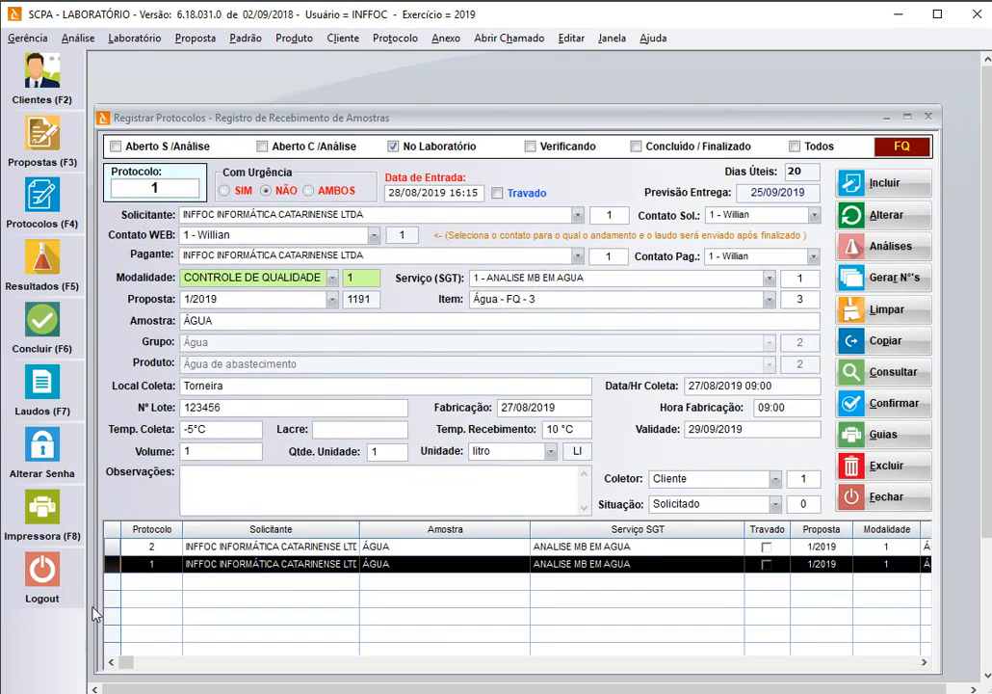
click(126, 547)
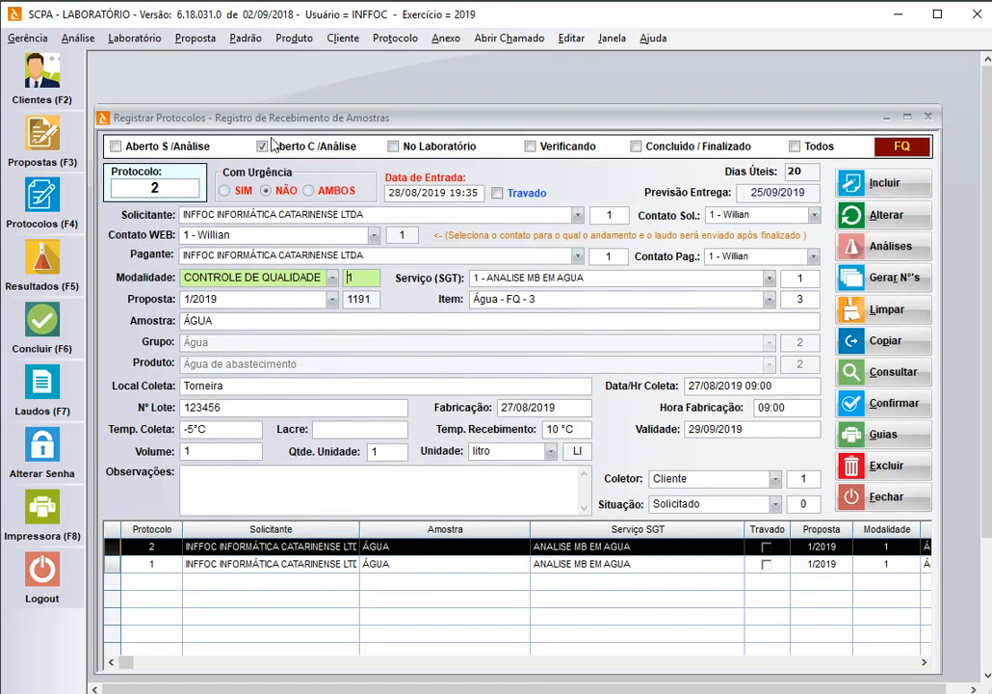
drag(328, 116, 345, 92)
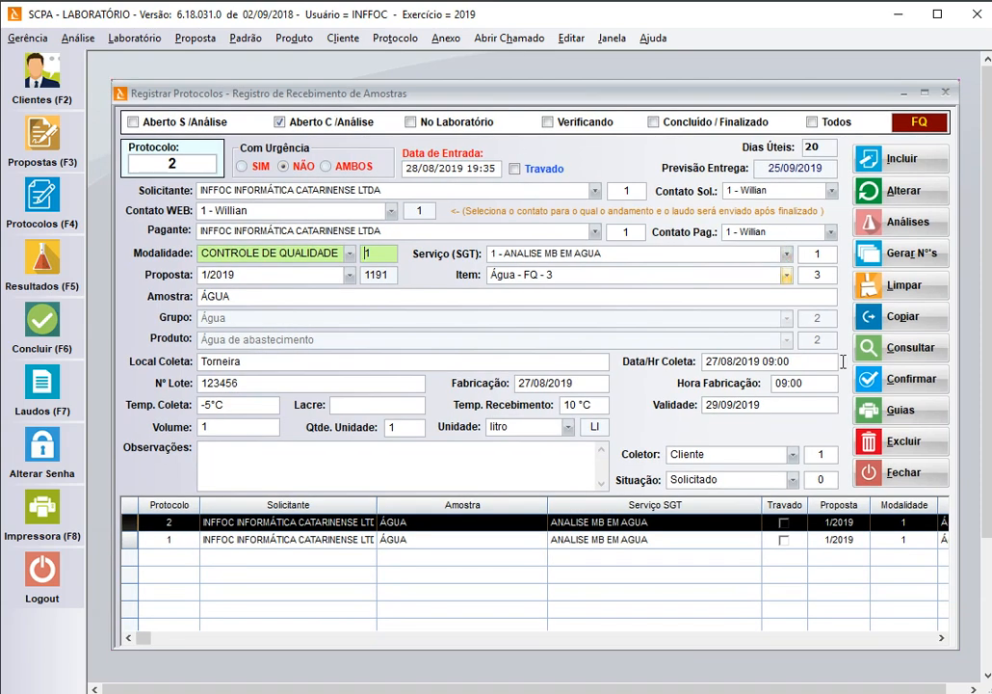
Confirm protocol 2 to send it to the laboratory and close the protocol registration
click(900, 378)
click(434, 401)
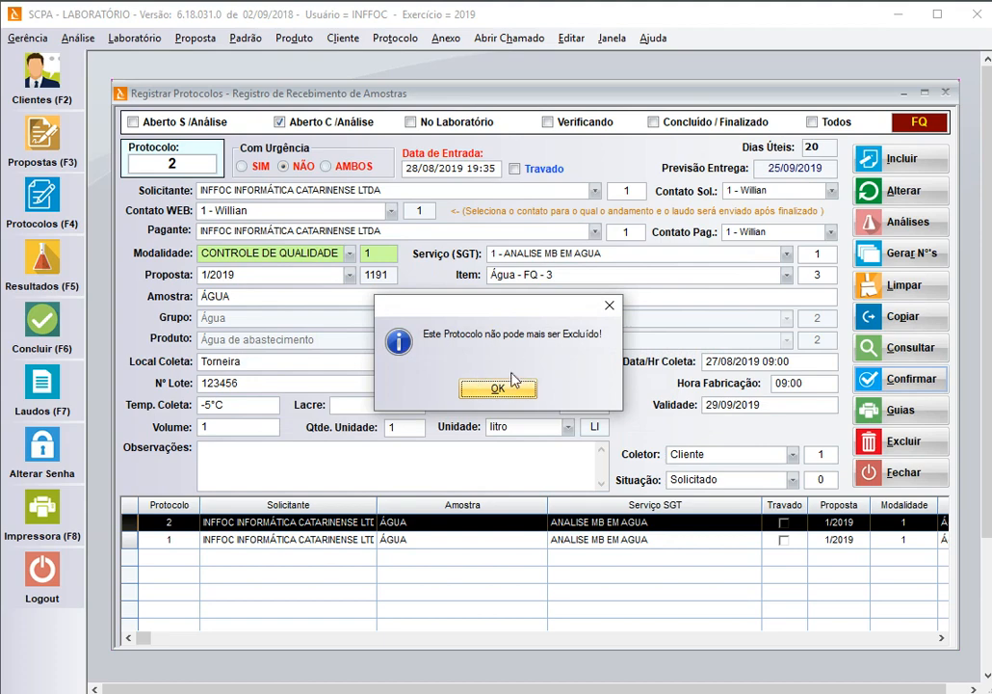
click(509, 385)
click(430, 436)
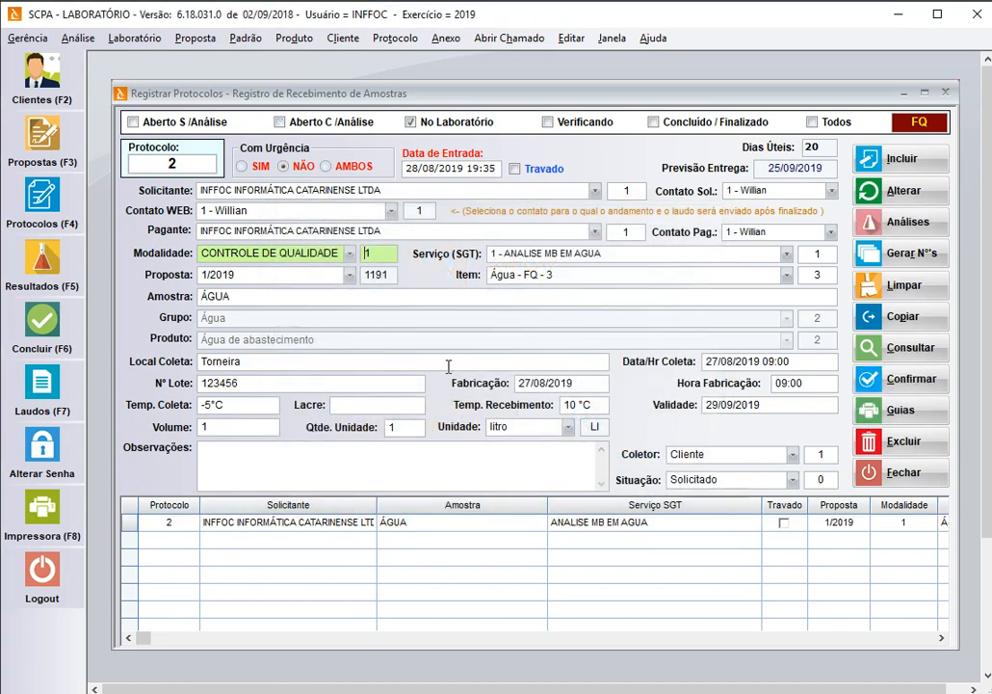
click(903, 476)
Open the analysis results form and query the analyses of protocol 2
click(69, 261)
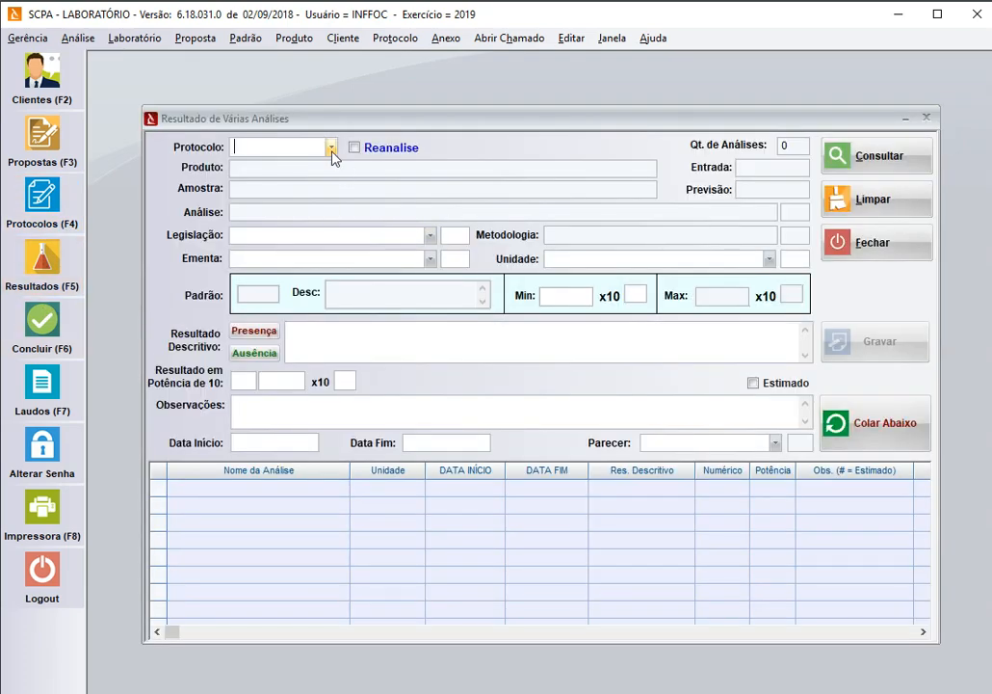
click(331, 146)
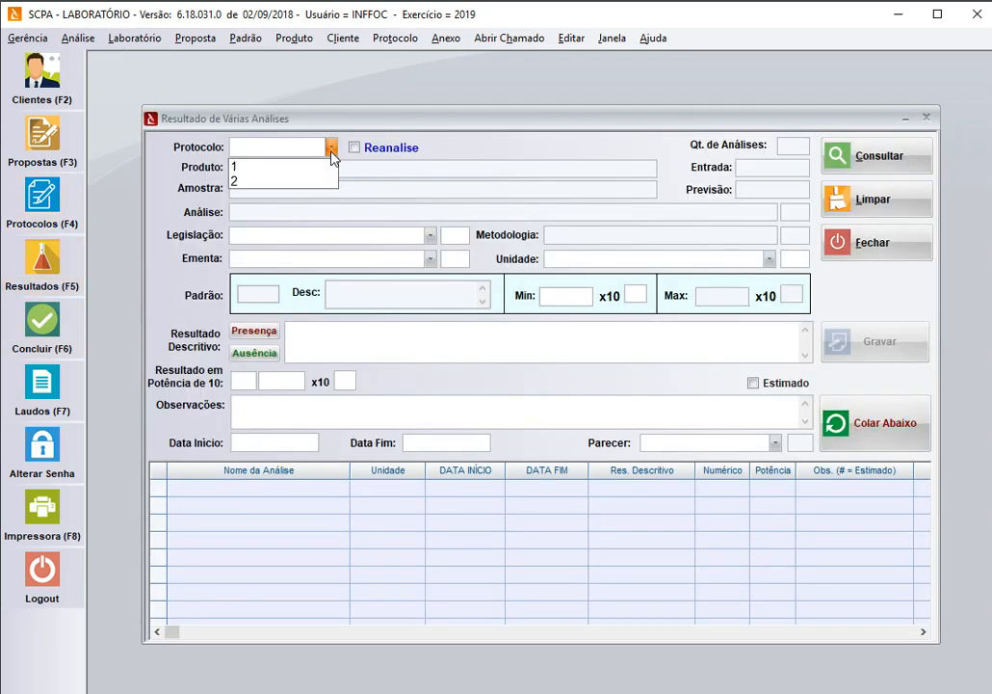
click(249, 182)
click(852, 159)
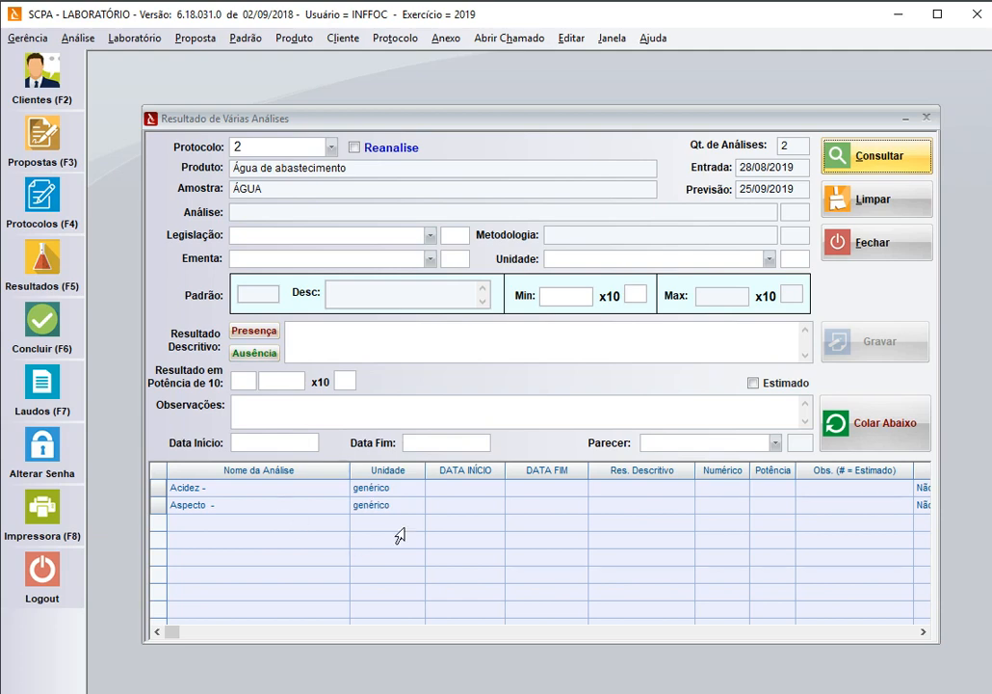
Select the Acidez analysis and set both its start and end dates to 28/08/2019
click(455, 490)
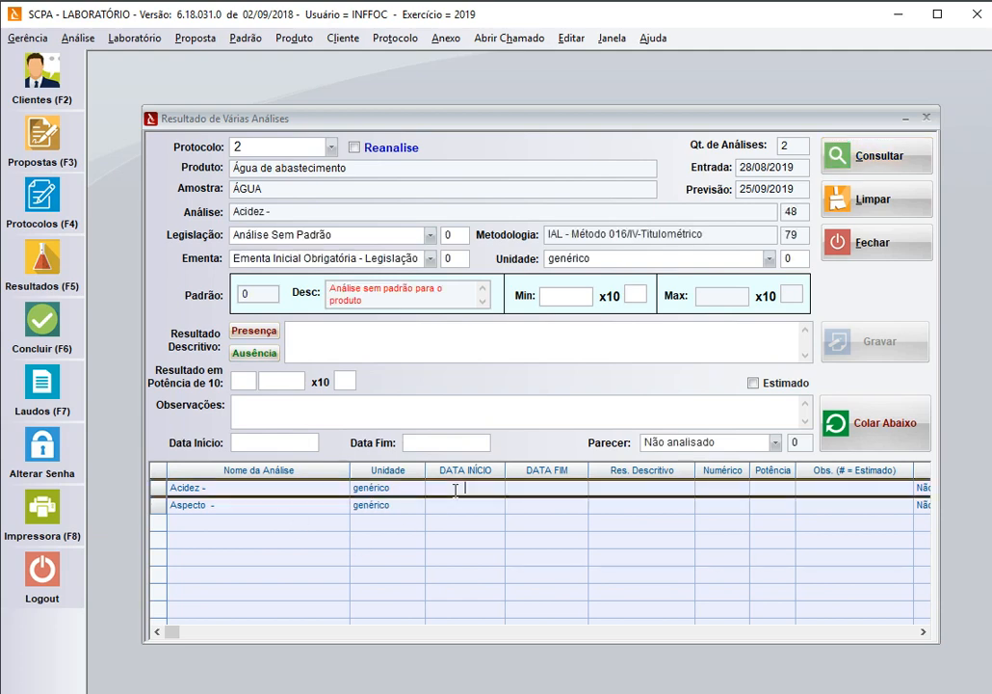
click(243, 441)
click(412, 441)
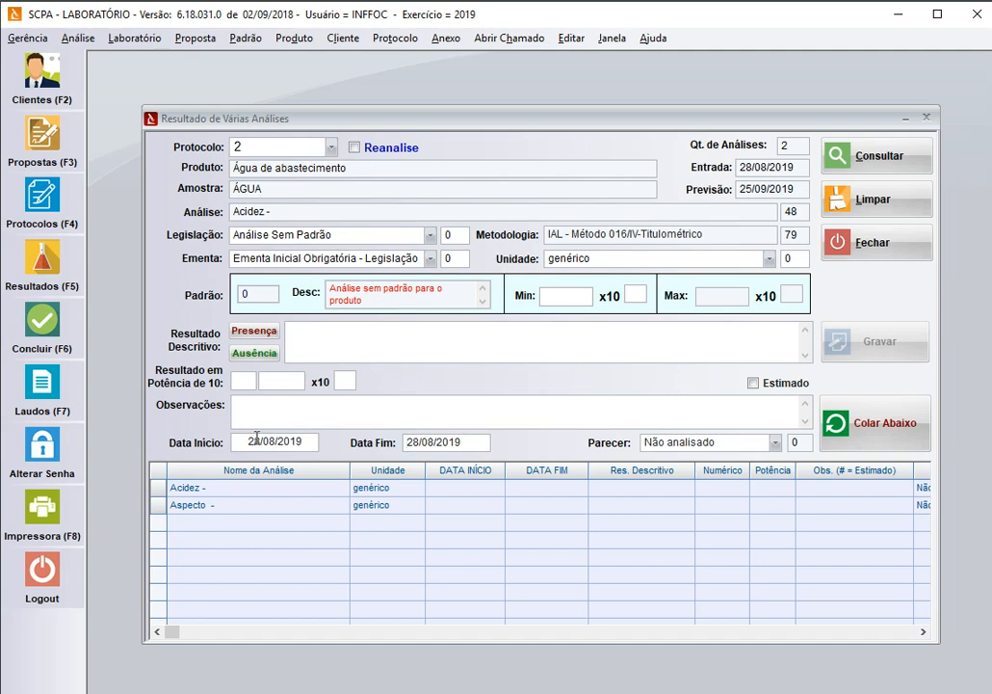
Enter 1,0 as the descriptive result of Acidez, set its unit to % and transfer the values to the analysis list
click(323, 340)
click(363, 300)
drag(362, 300, 332, 288)
click(553, 292)
click(405, 336)
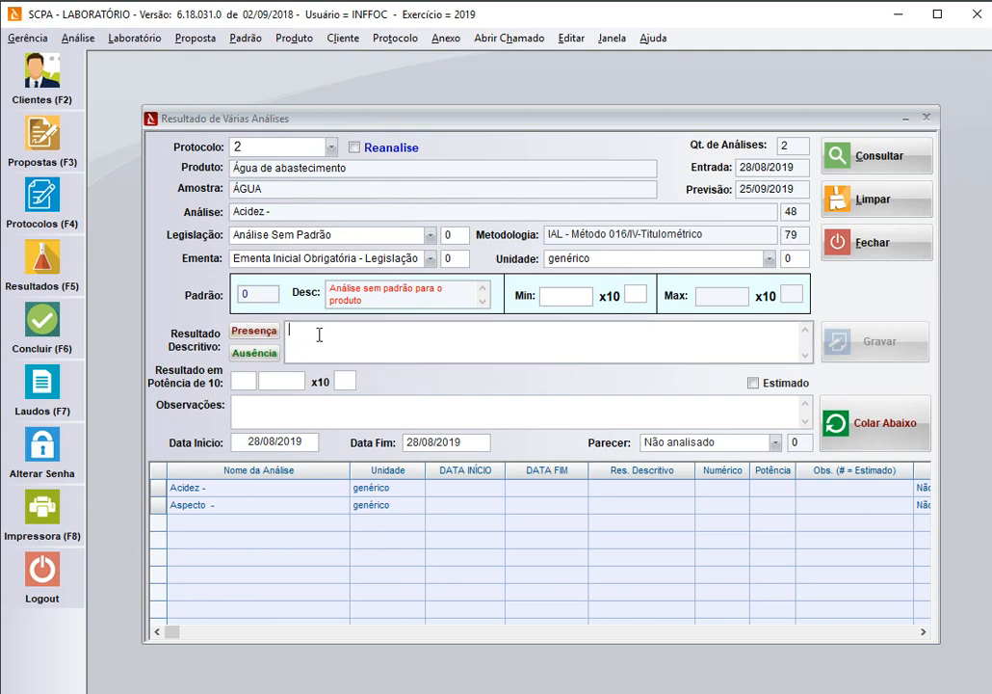
text(0)
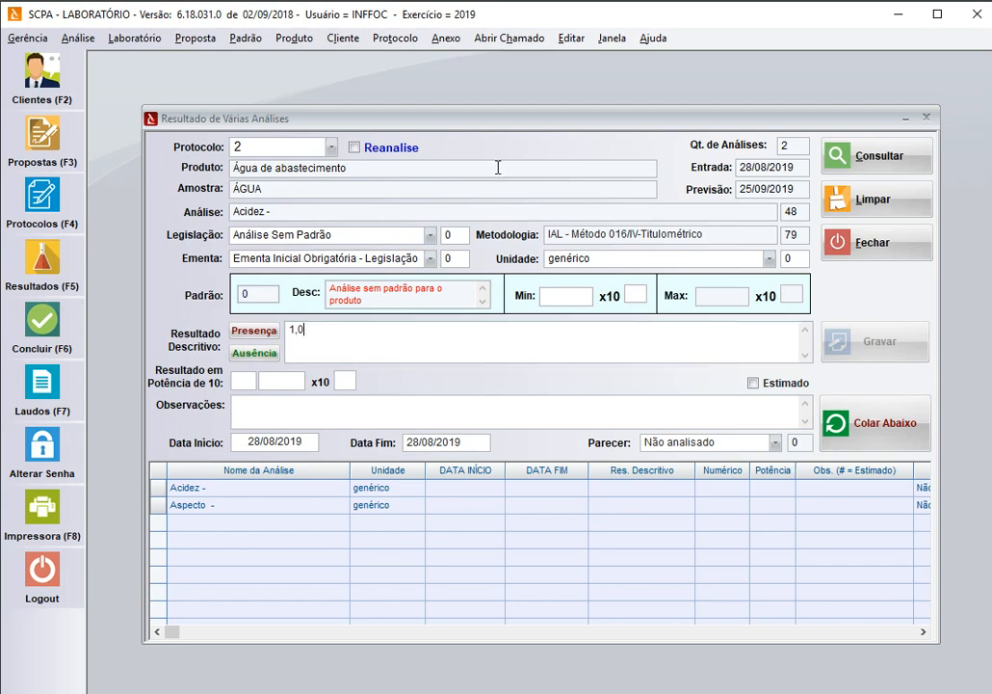
click(768, 258)
click(686, 277)
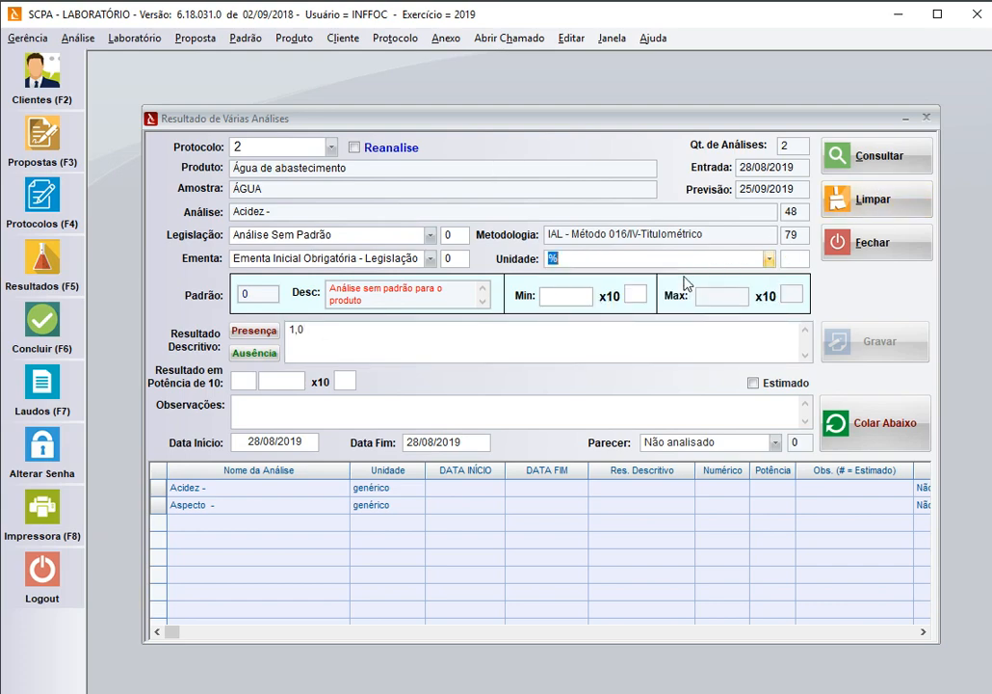
click(879, 436)
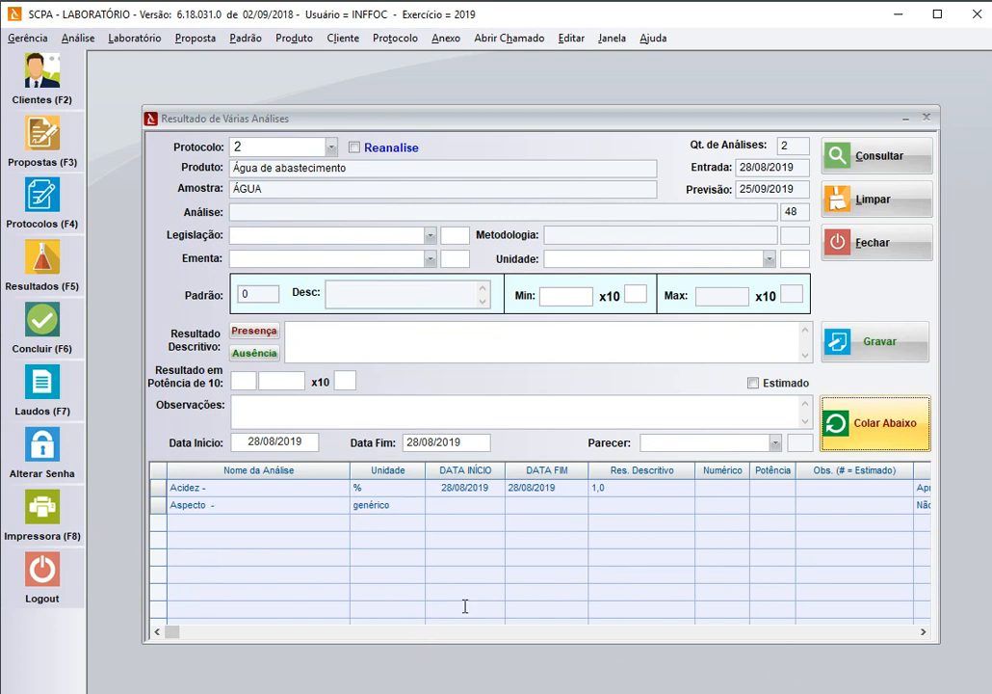
Select the Aspecto analysis, enter 2,0 as its descriptive result and set the unit to "-"
click(475, 509)
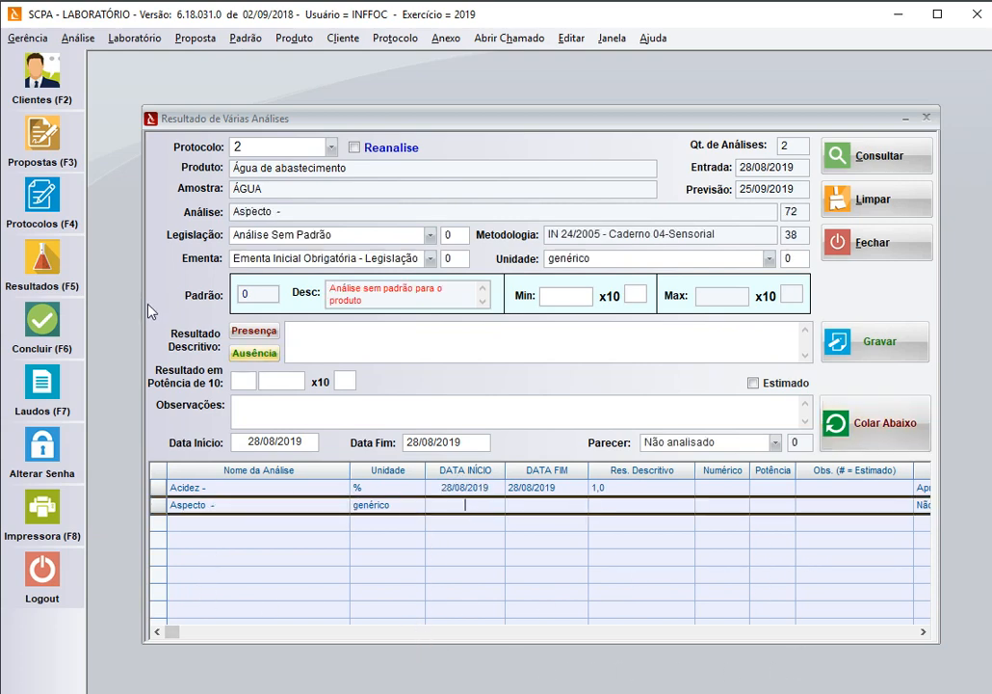
click(297, 339)
text(2,0)
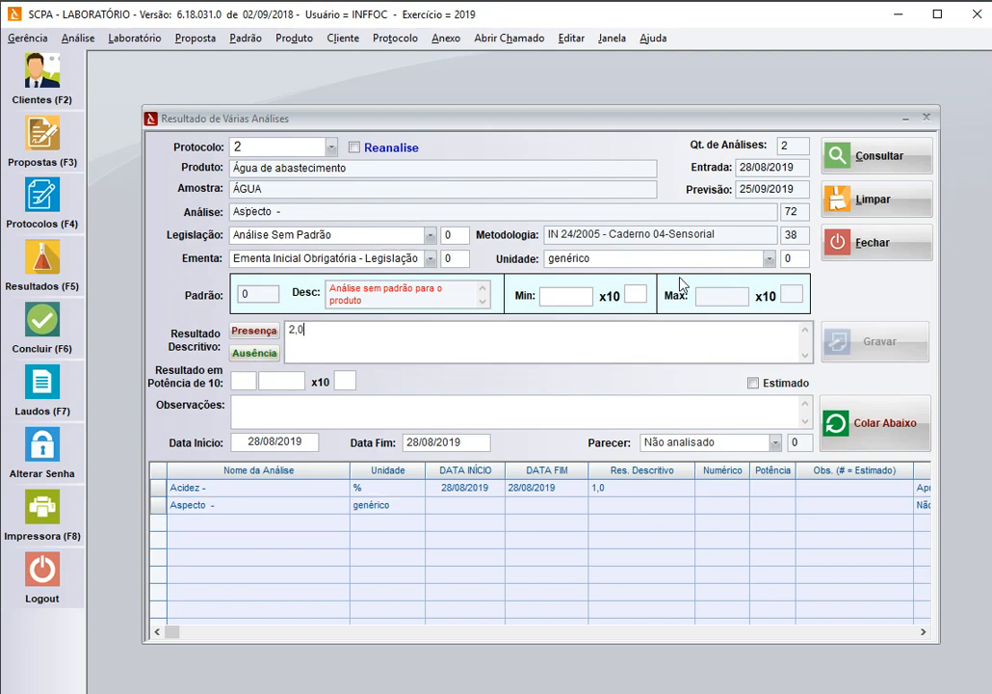
click(768, 260)
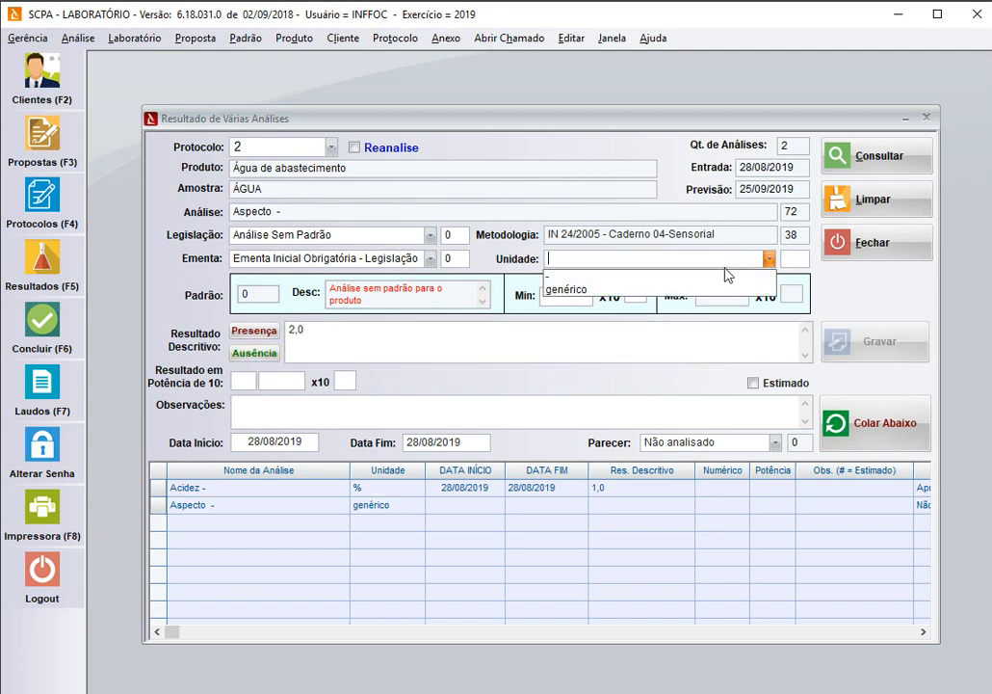
click(633, 280)
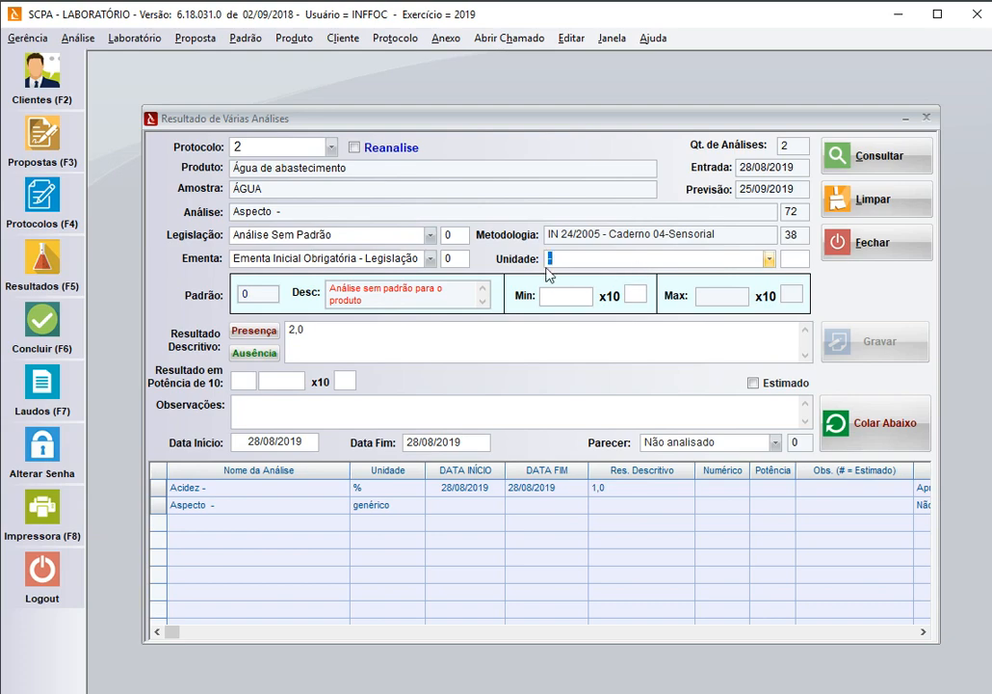
Replace the descriptive result of Aspecto with Limpido and transfer the values to the analysis list
key(Tab)
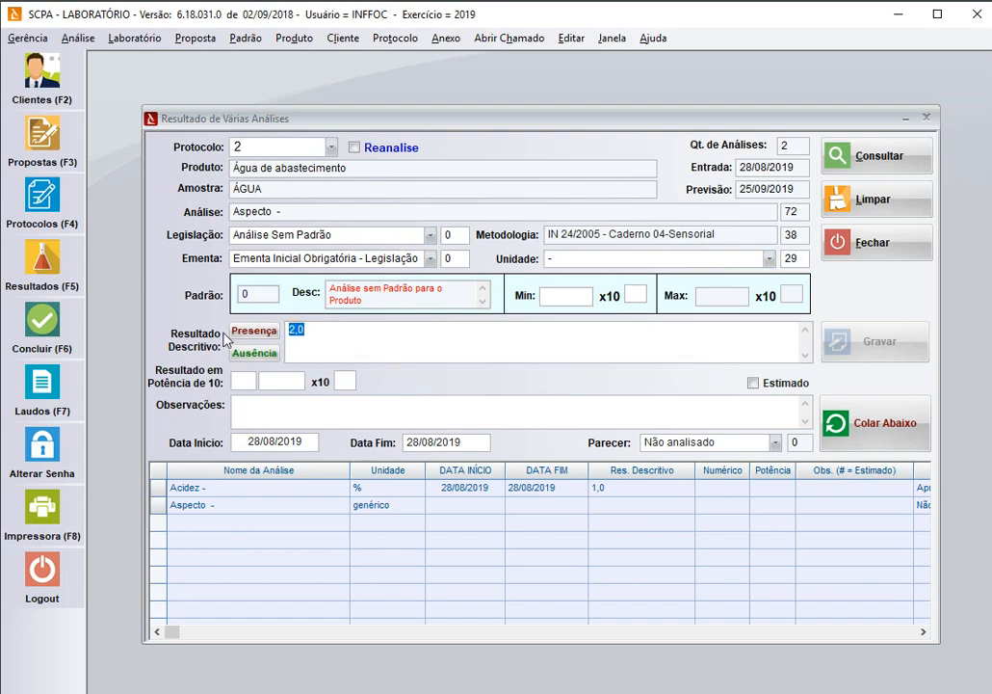
text(IIM)
click(923, 445)
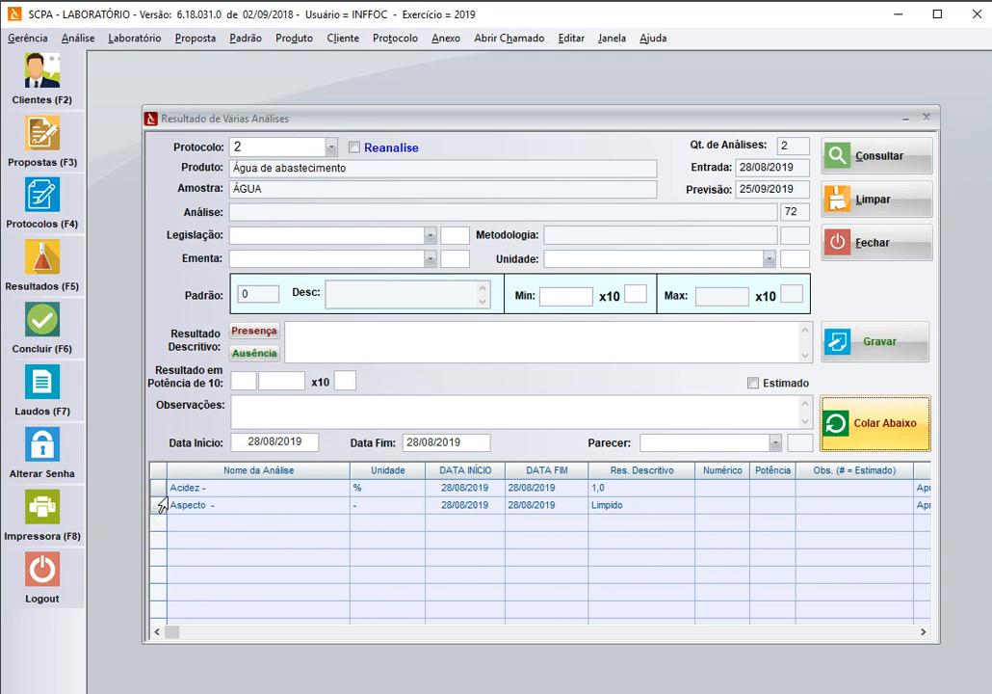
Save the results of protocol 2 and close the results form
click(853, 343)
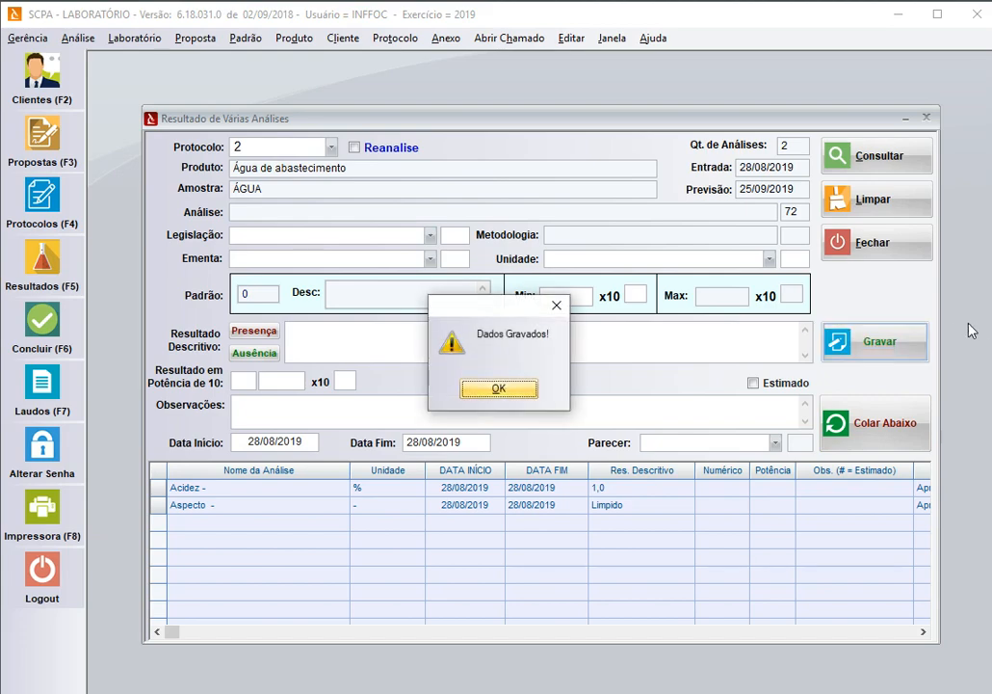
click(487, 386)
click(479, 395)
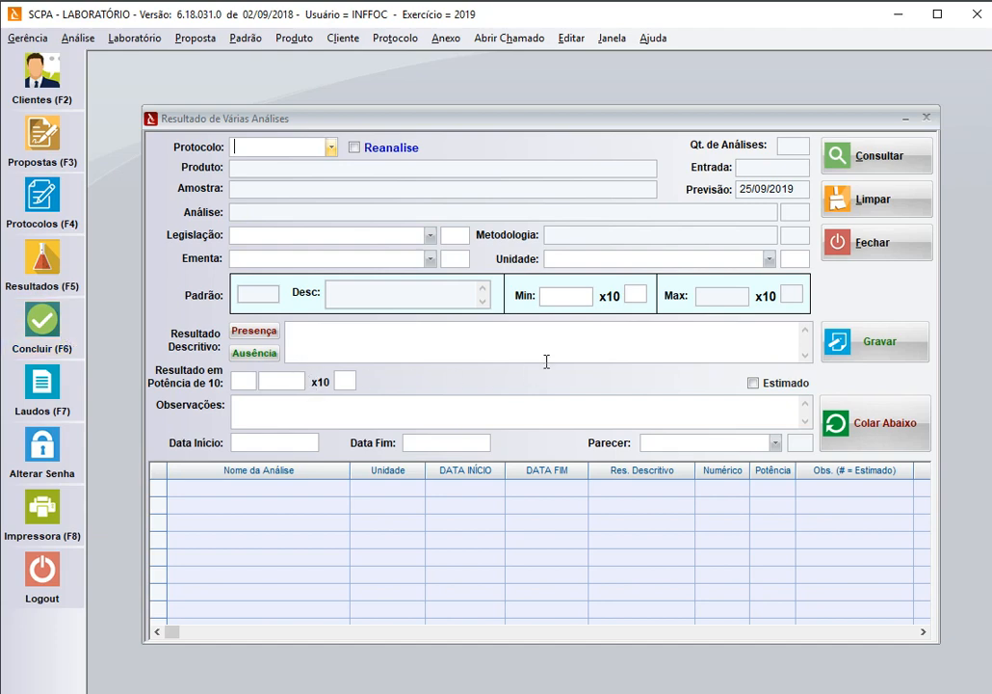
click(876, 246)
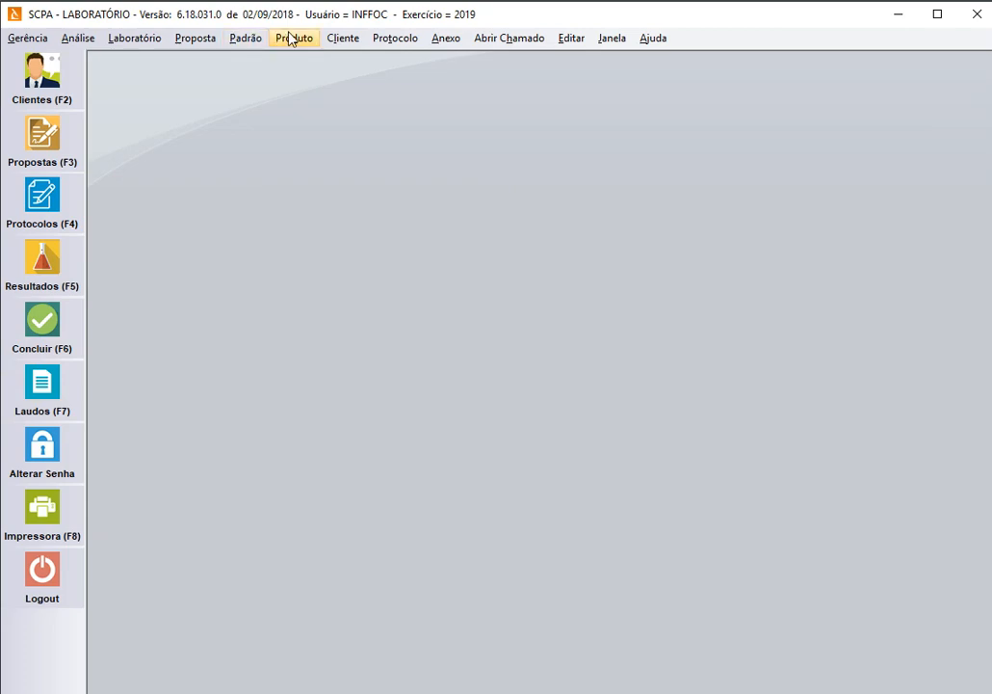
Open the protocol conclusion form and load protocol 2 from the protocols under verification
click(374, 40)
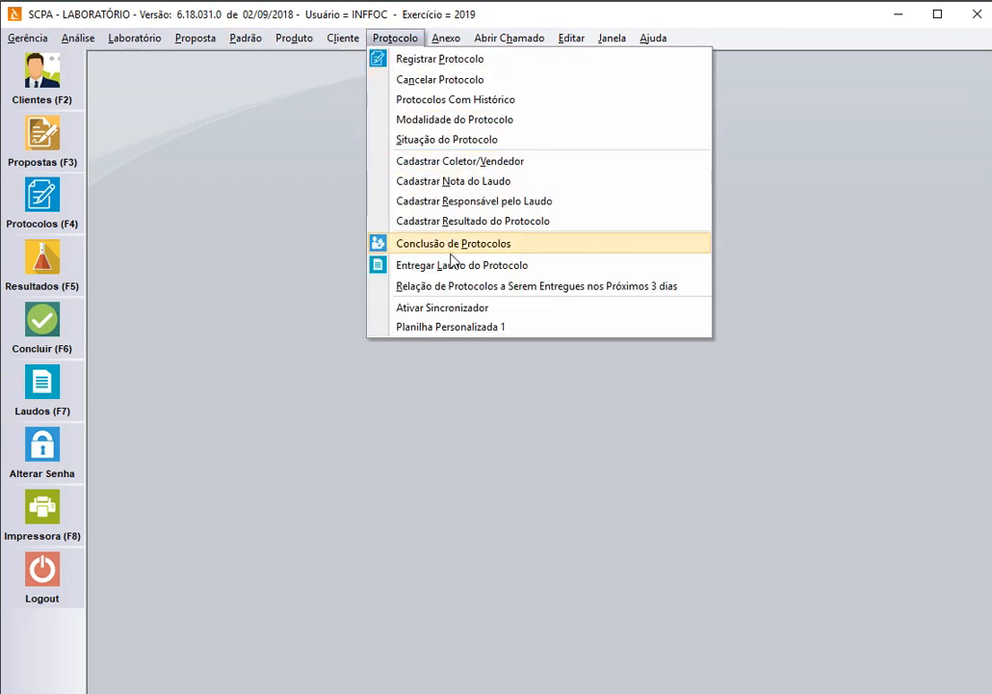
click(60, 333)
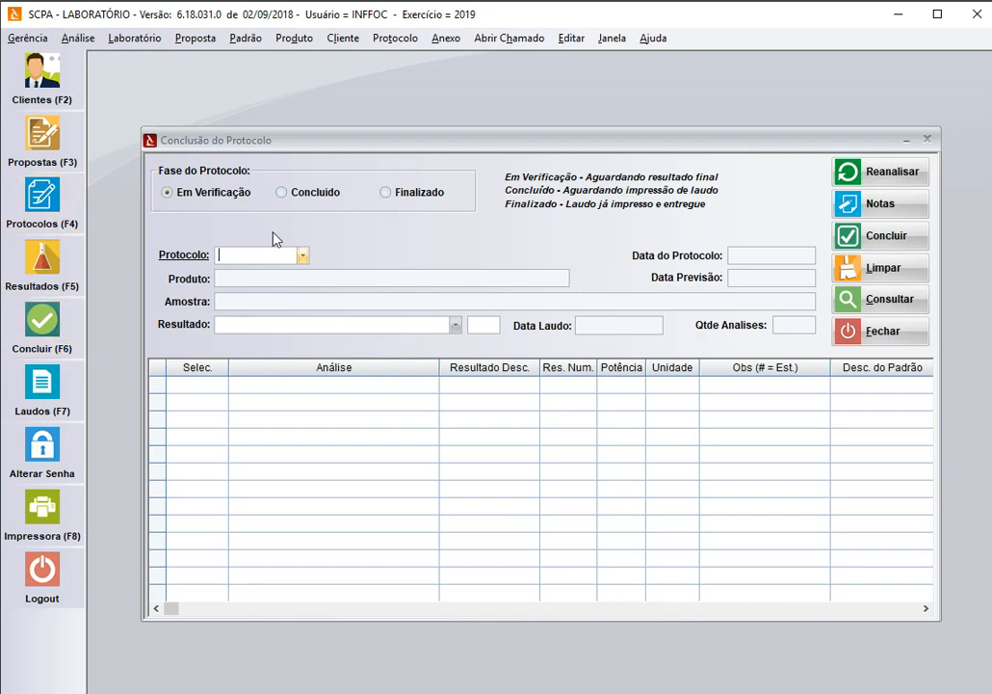
click(302, 255)
click(274, 275)
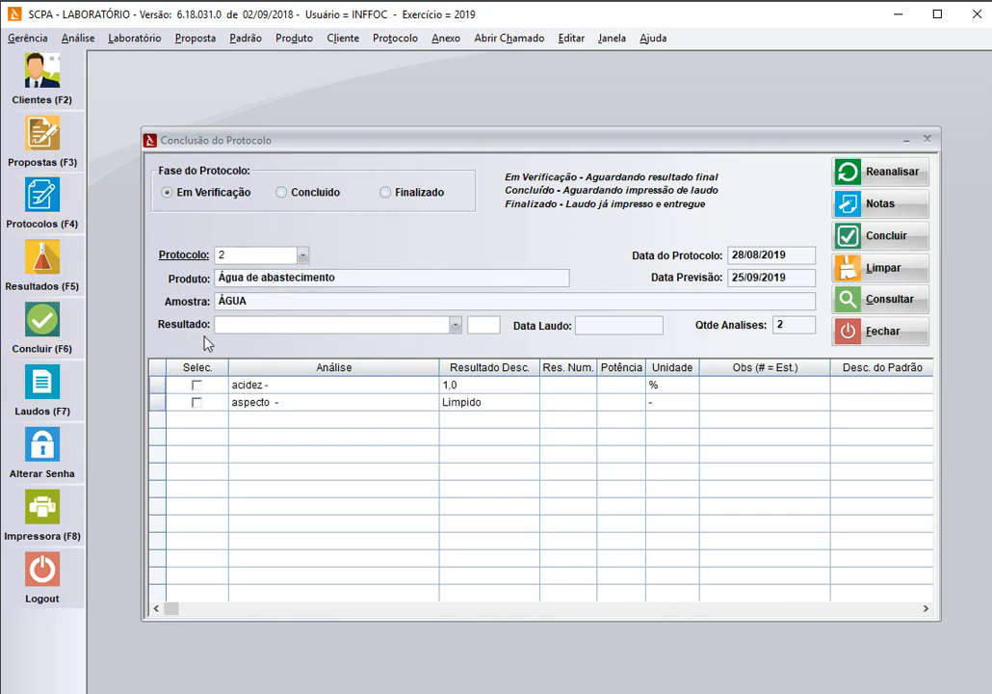
Conclude protocol 2 with the result "aprovado sem restrição", leaving its analyses unselected, and close the conclusion form
click(197, 386)
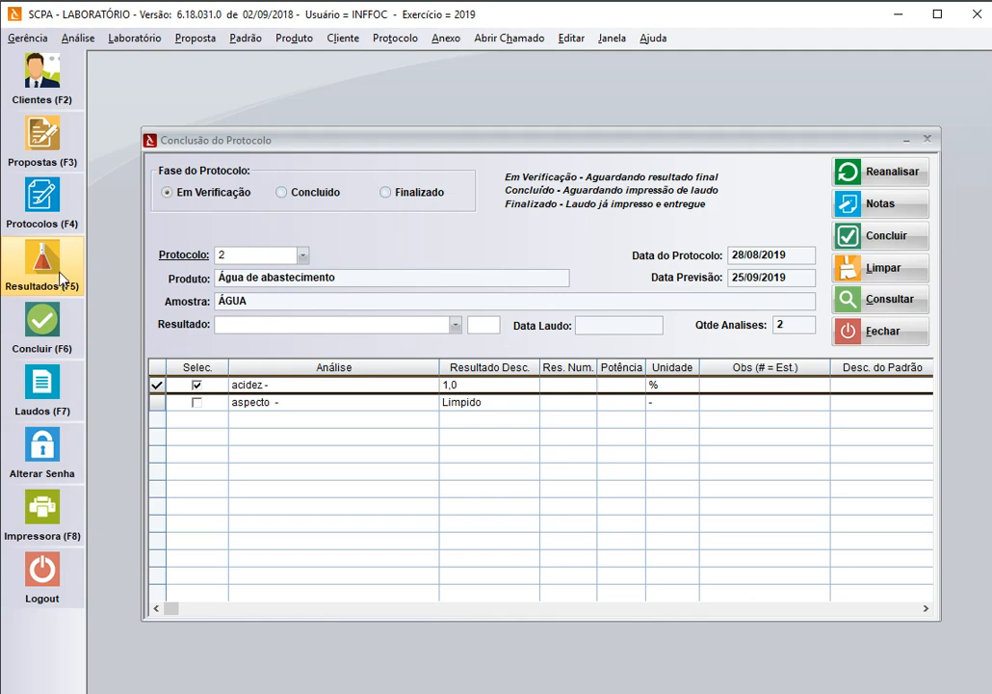
click(196, 385)
click(455, 325)
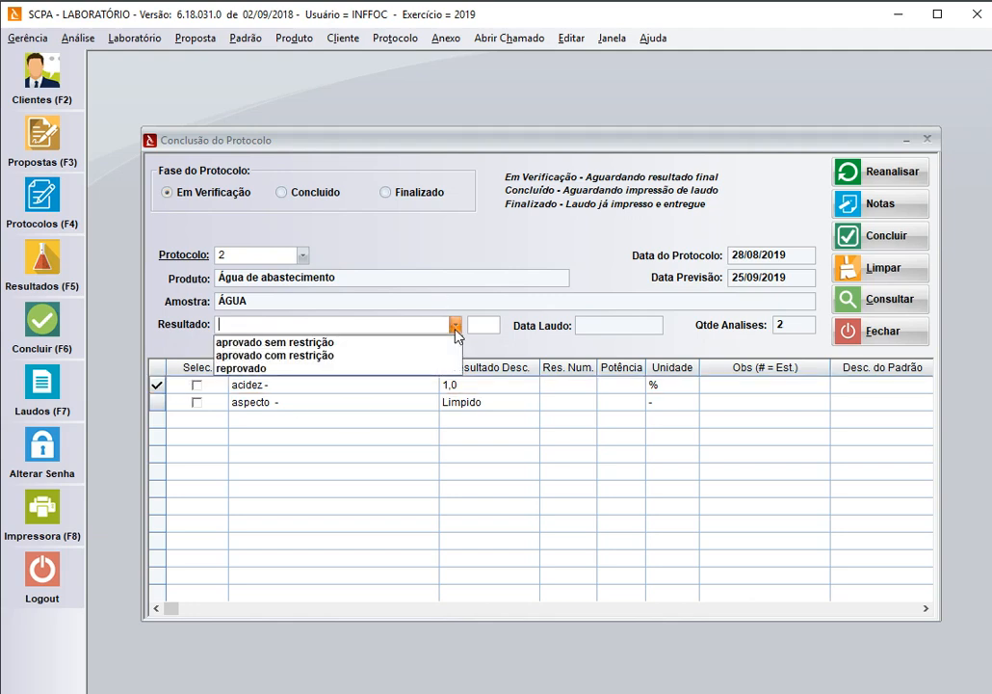
click(408, 342)
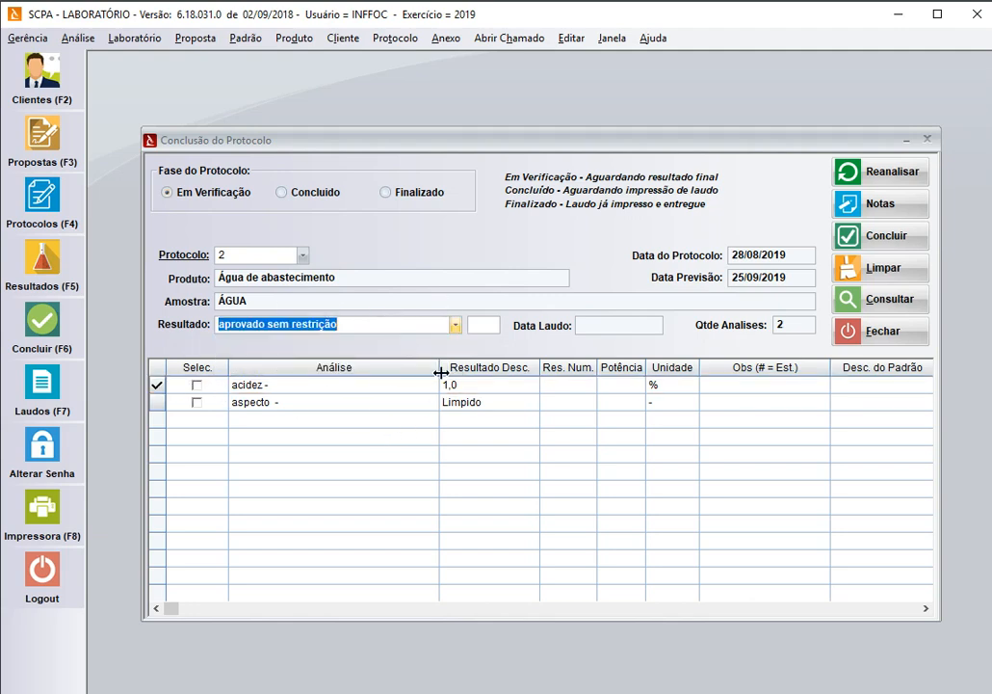
click(887, 236)
click(503, 391)
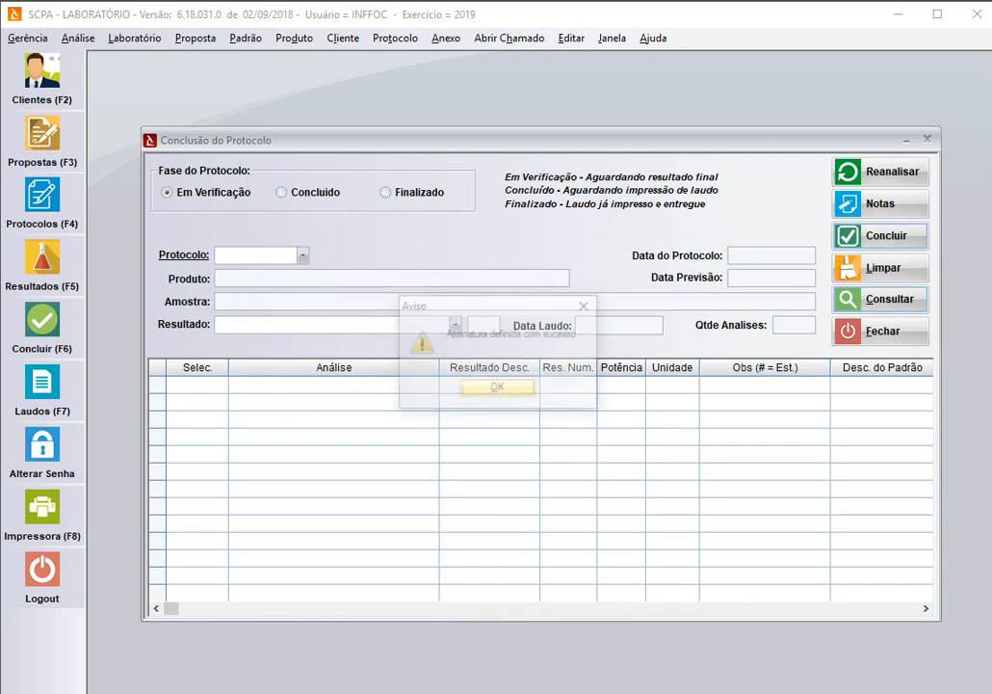
click(480, 390)
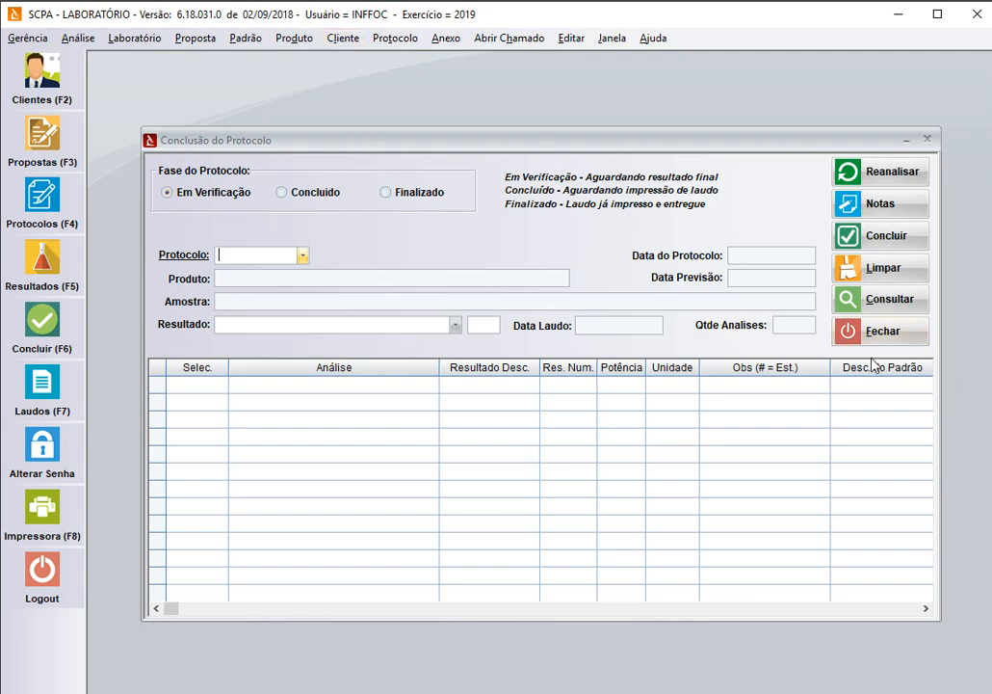
click(917, 339)
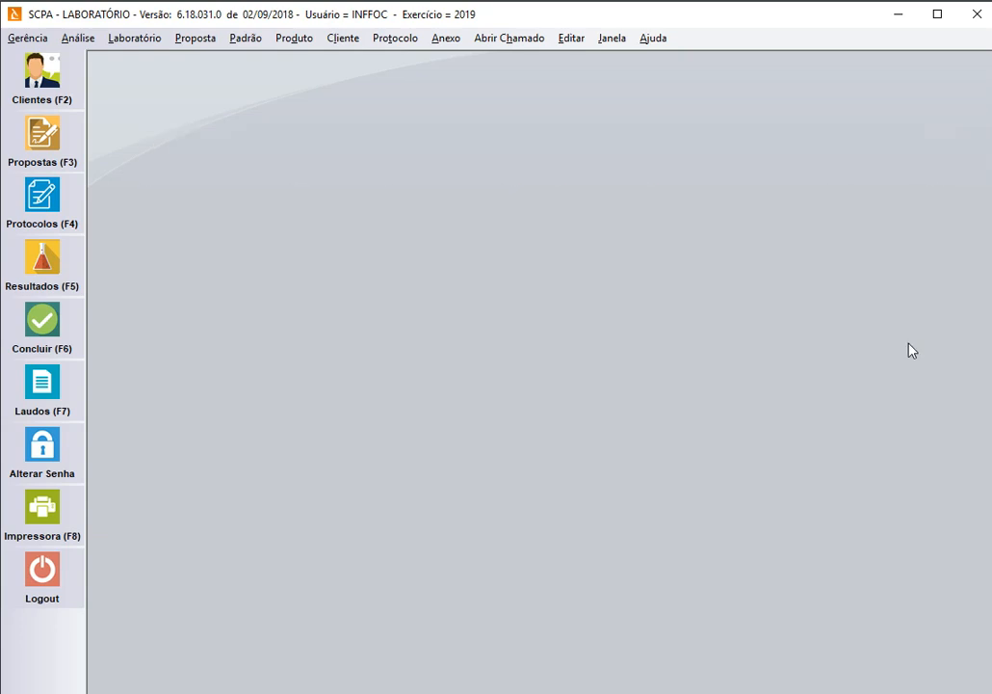
Open the report delivery form and load protocol 2
click(72, 405)
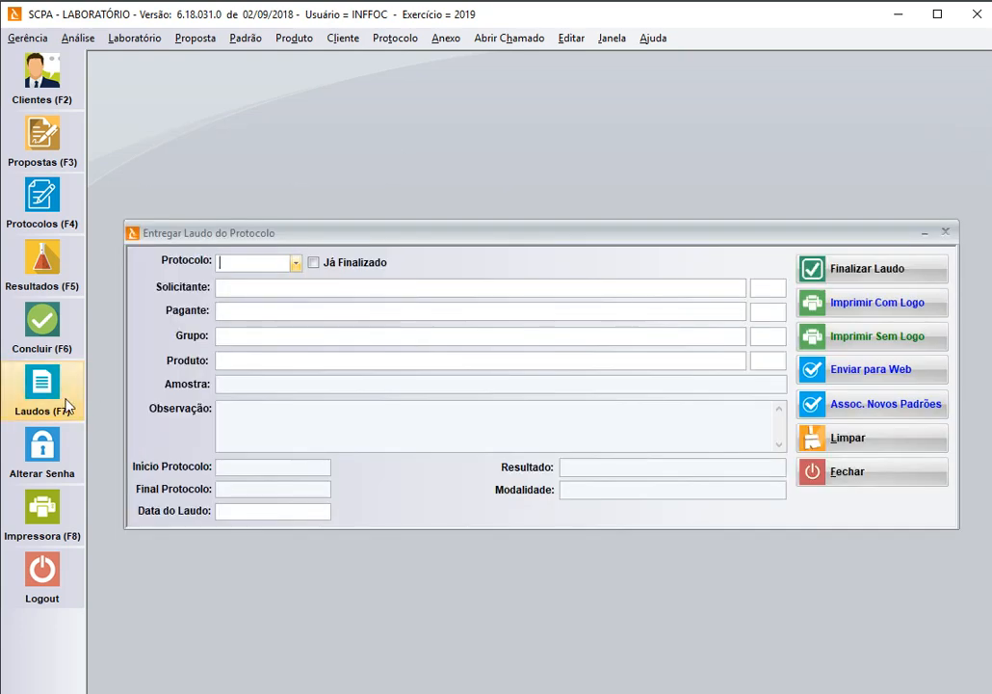
click(296, 263)
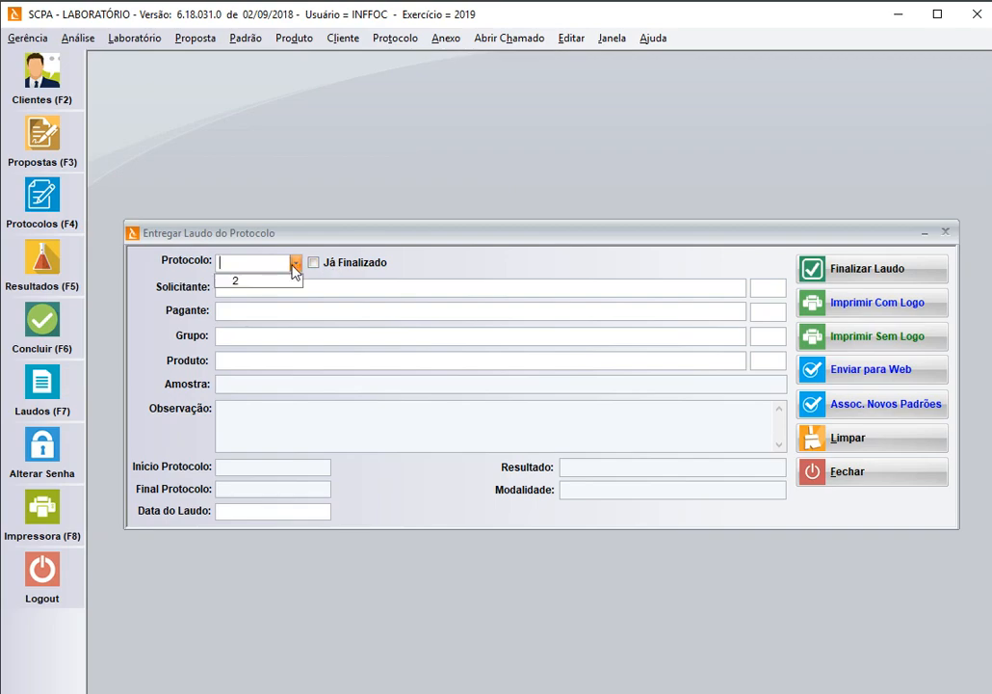
click(267, 282)
click(284, 285)
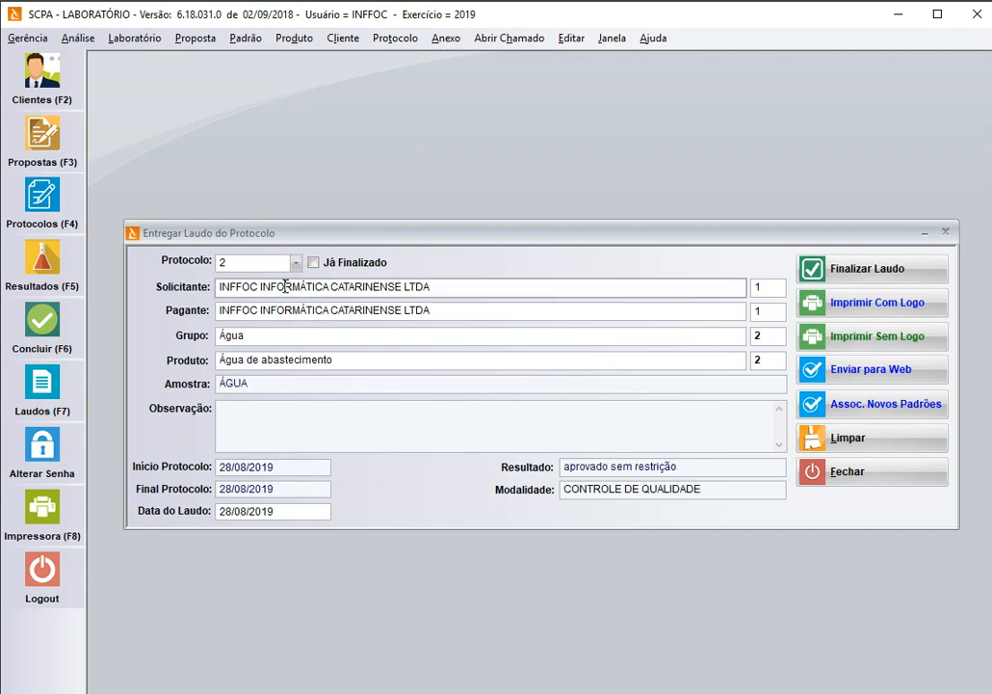
Preview the report of protocol 2 with the logo and close the preview
click(892, 307)
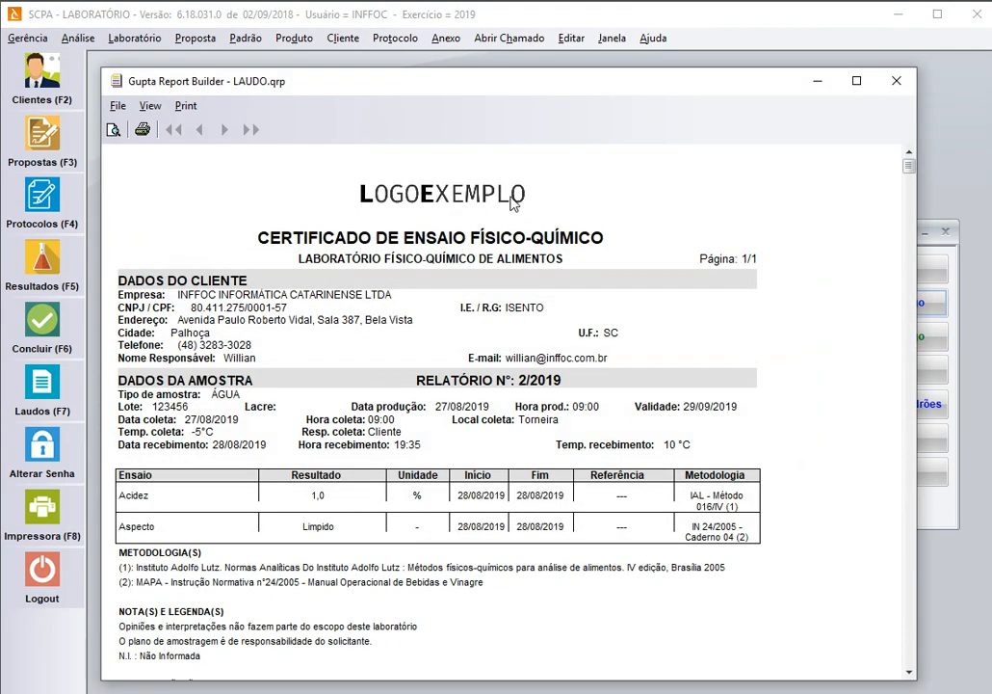
drag(528, 87, 534, 82)
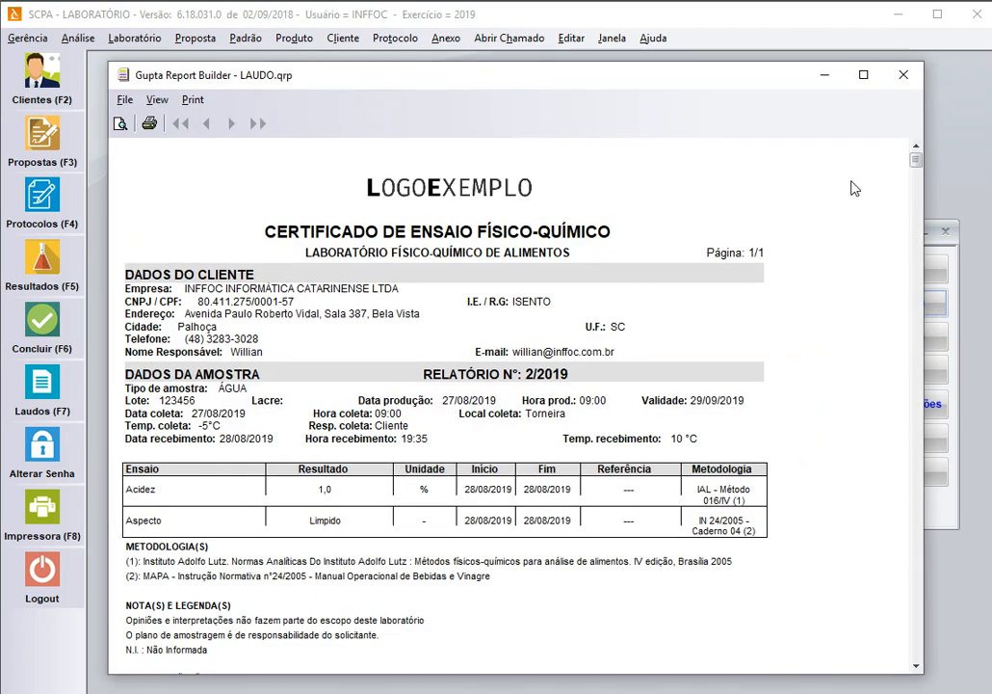
click(904, 75)
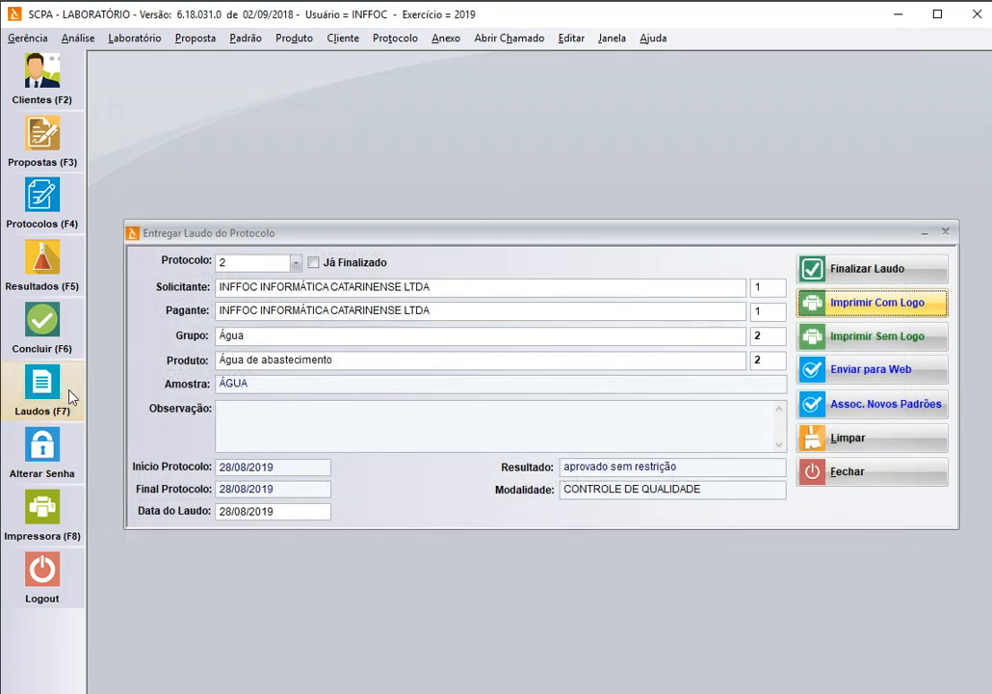
Reopen the report with logo as a second copy, view its printer options without printing, and examine the analysis table, notes and signature before closing it
click(809, 301)
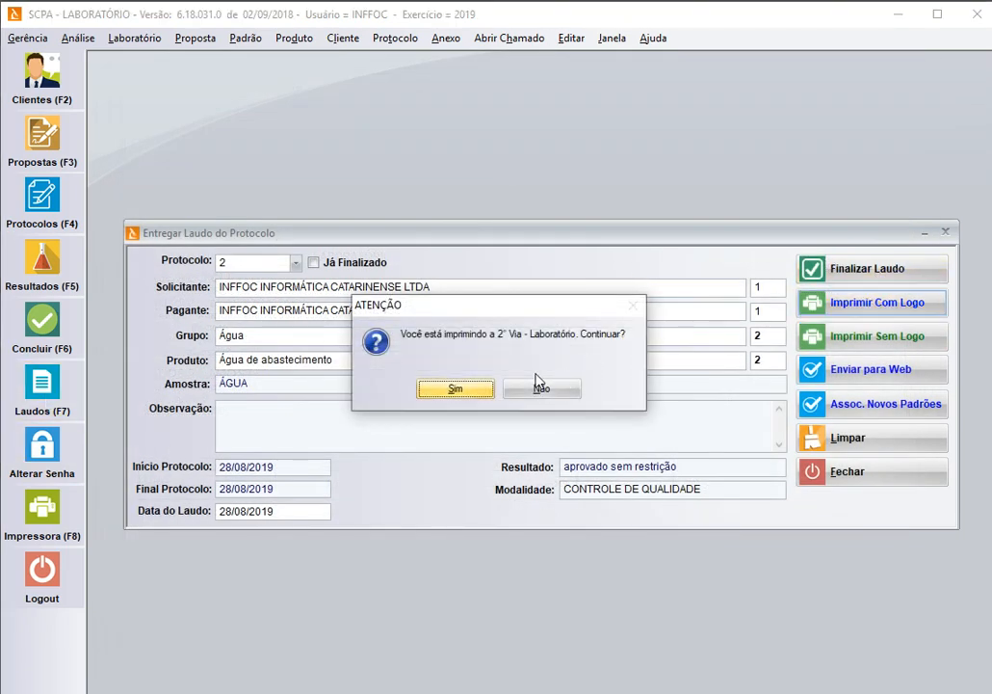
click(481, 388)
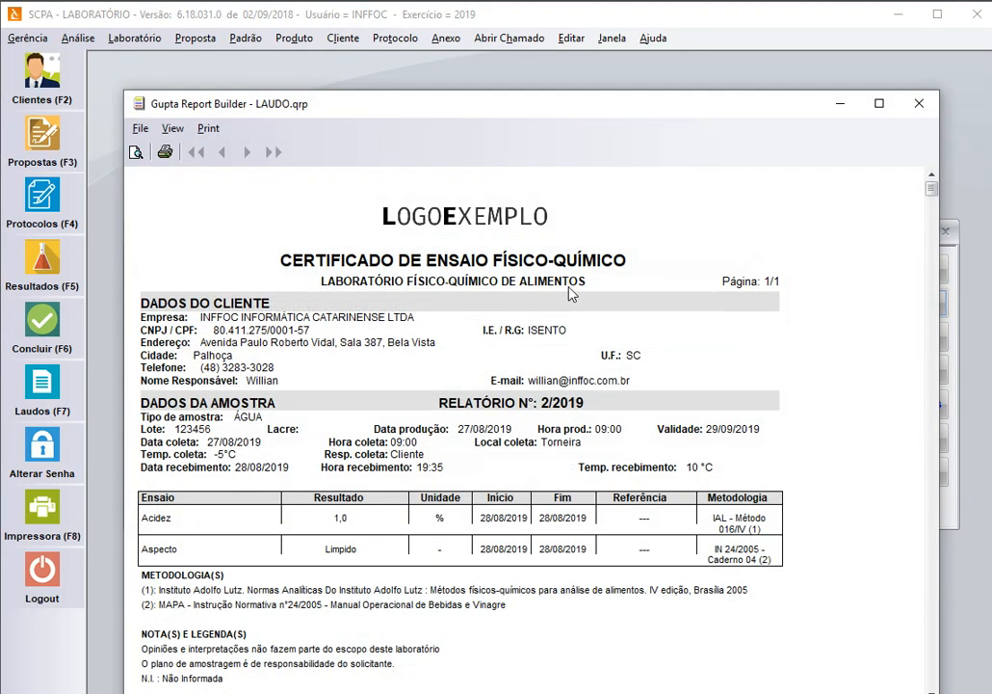
click(165, 151)
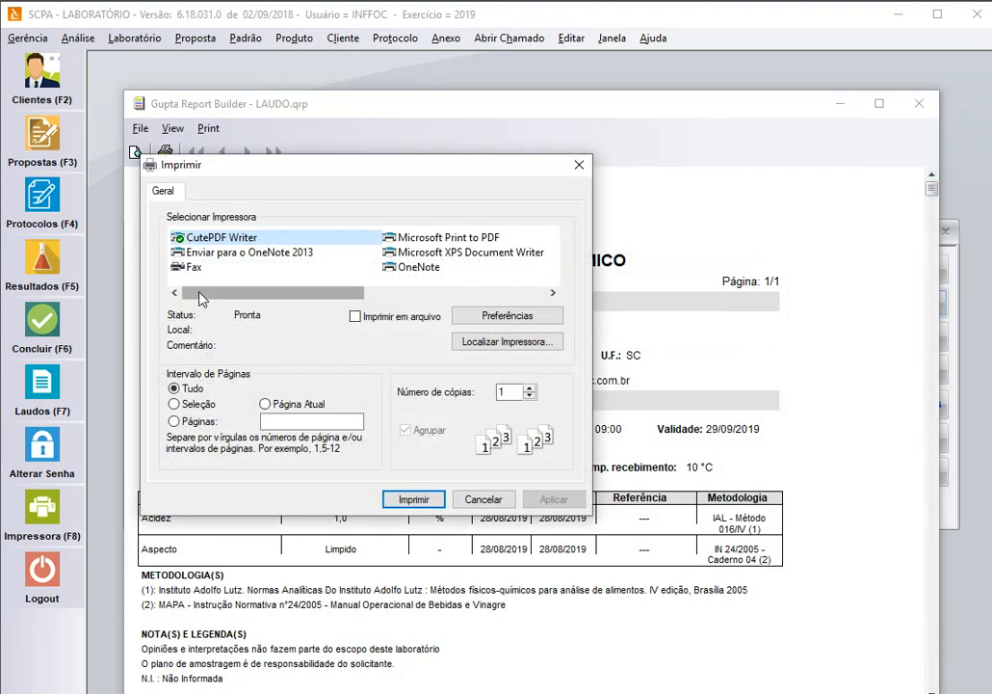
click(477, 500)
scroll(906, 271, down, 5)
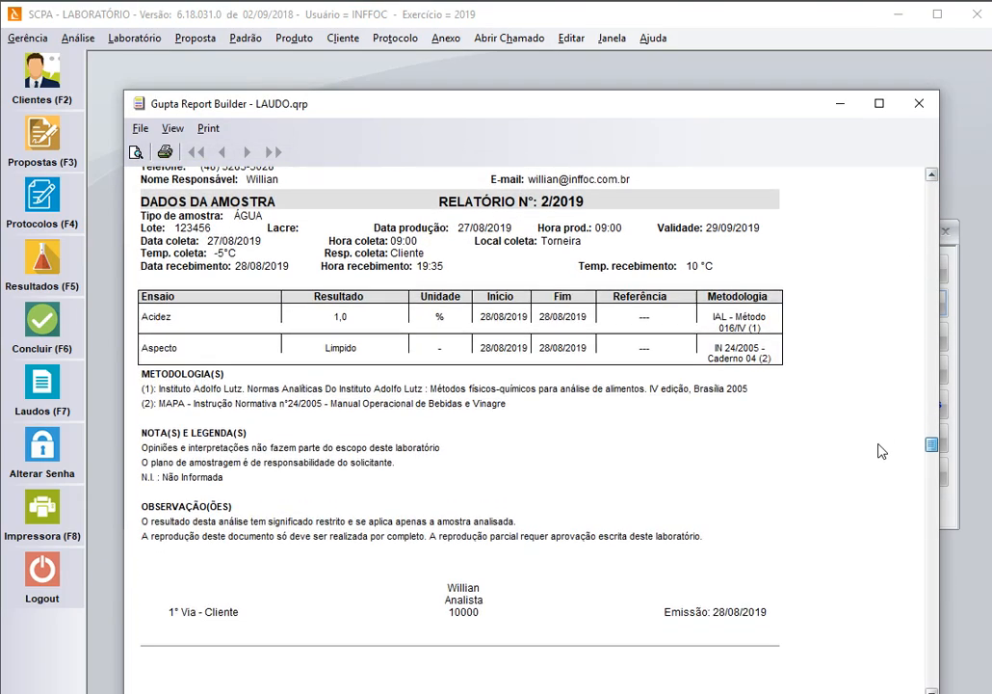
scroll(879, 451, down, 2)
scroll(868, 571, up, 1)
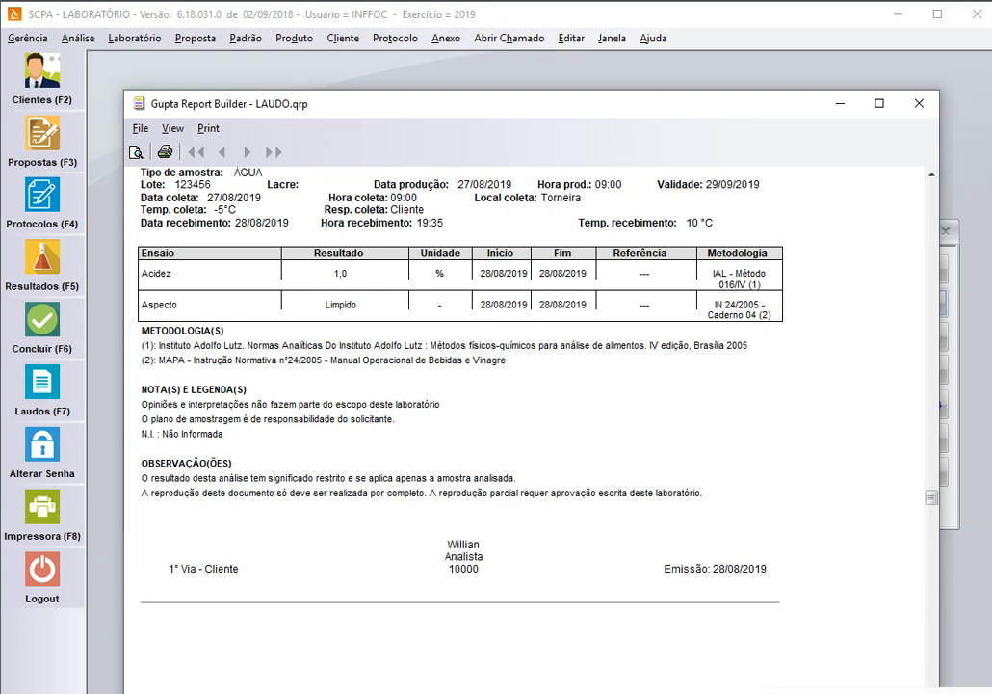
scroll(118, 499, up, 2)
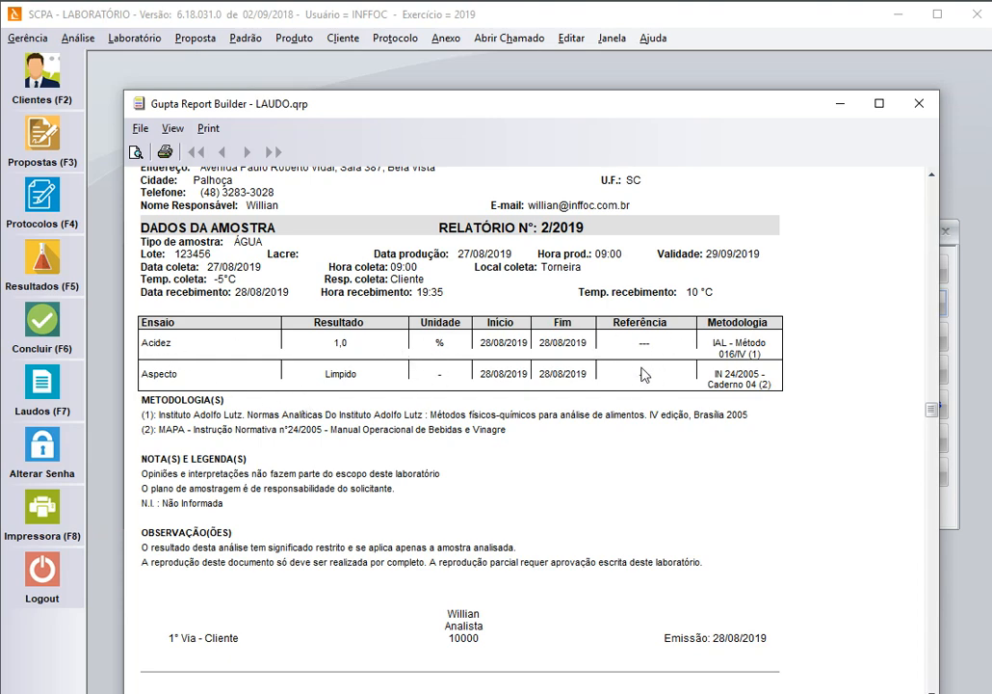
click(920, 104)
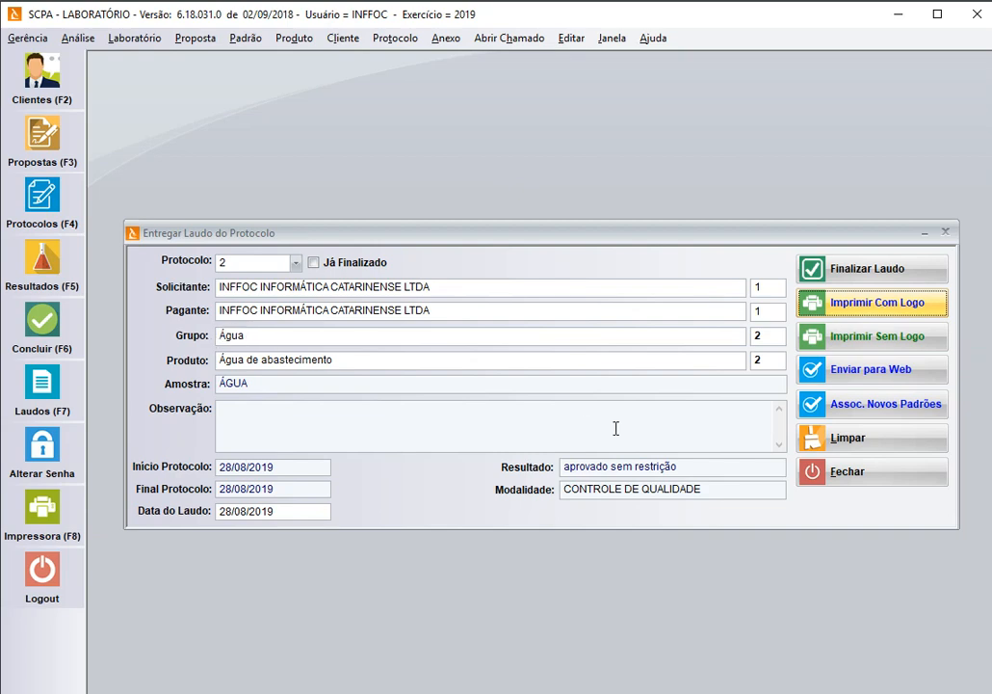
Open the standard registration form and list the existing standards for group 2 (Água) and product 2 (Água de abastecimento)
click(756, 358)
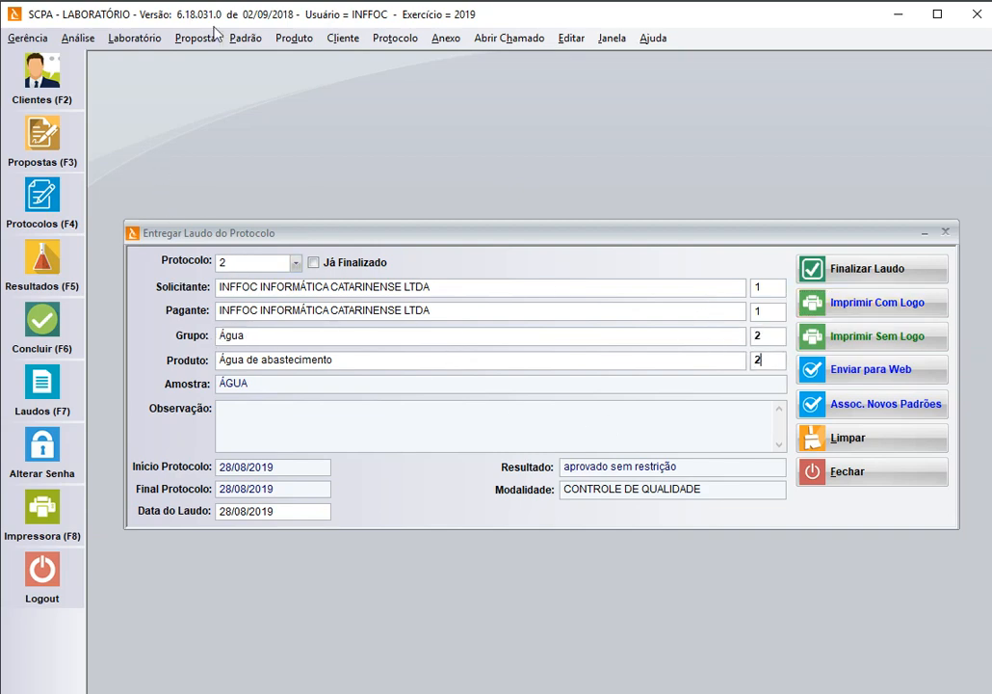
click(244, 37)
click(260, 119)
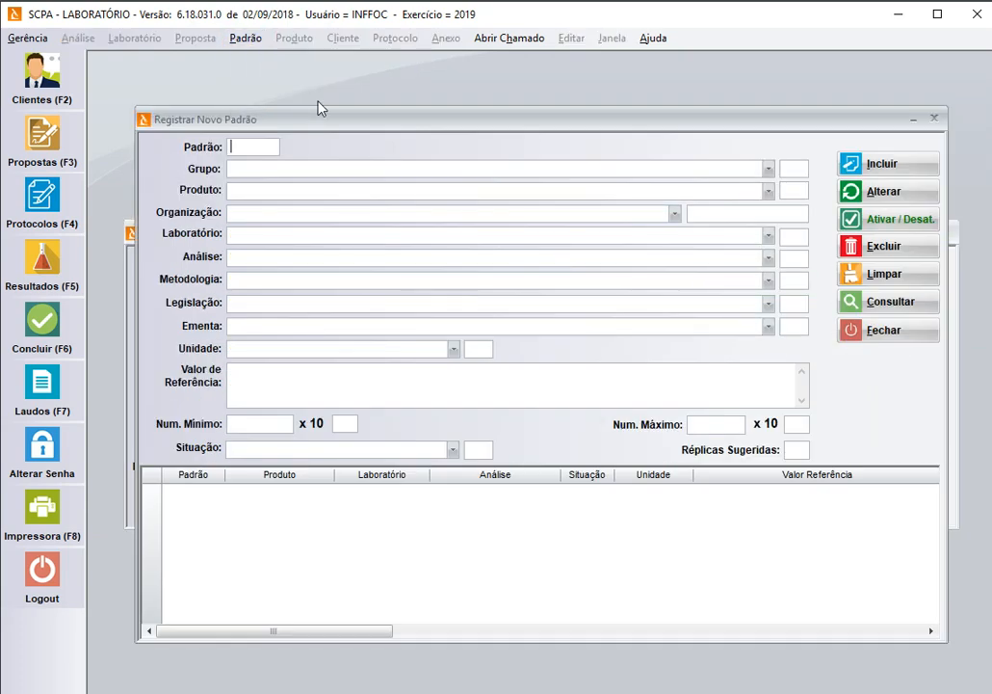
click(792, 168)
text(2)
key(Tab)
text(2)
click(855, 298)
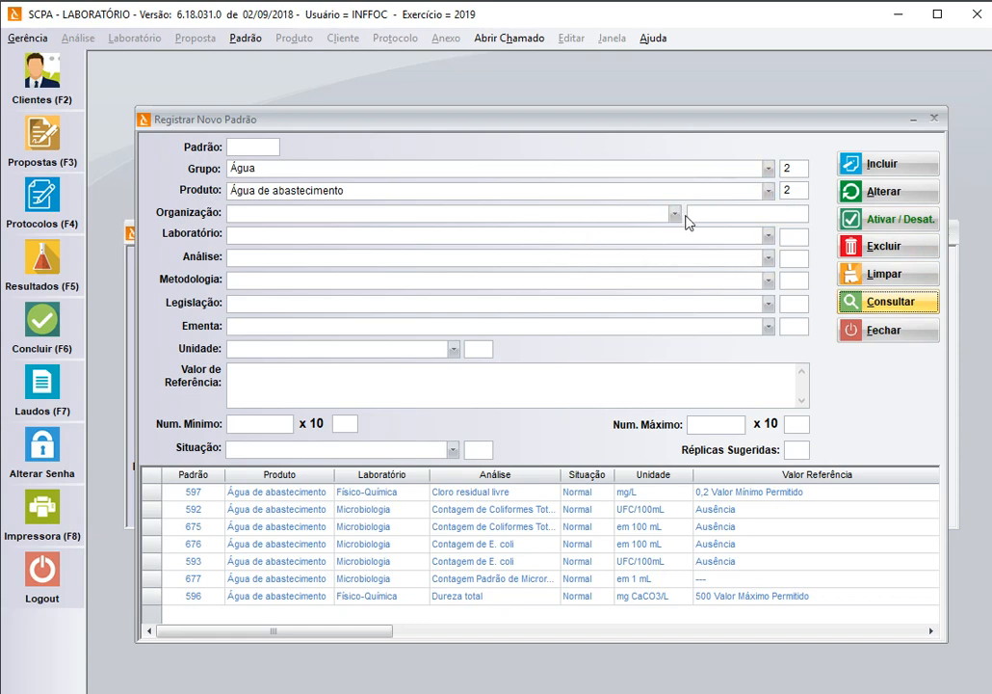
Choose Acidez as the new standard's analysis and IAL - Método 016/IV - Titulométrico as its methodology
click(768, 257)
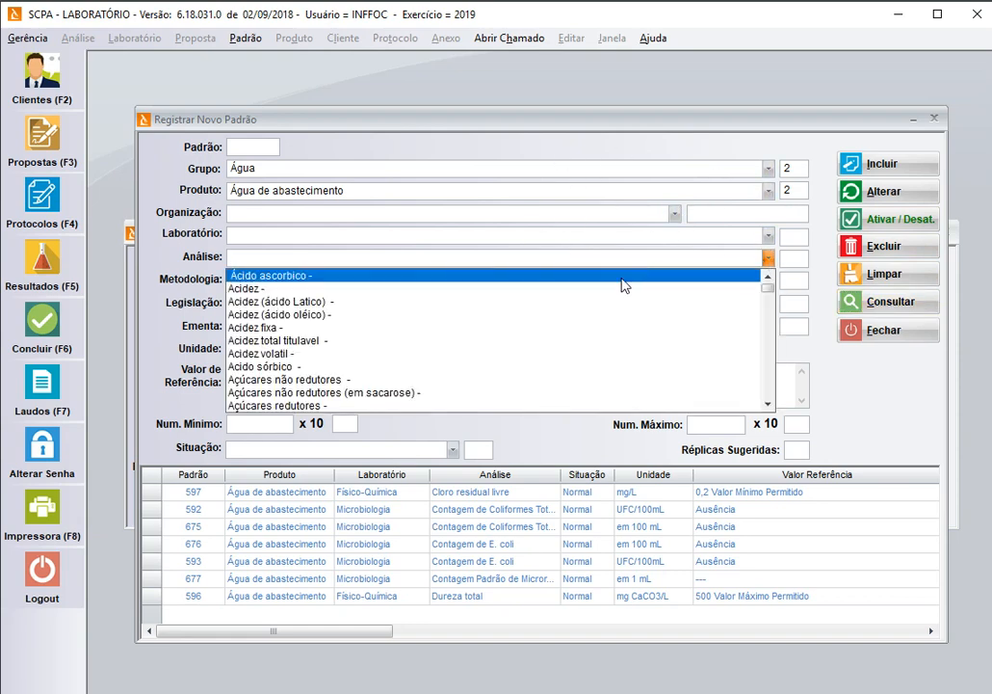
click(621, 288)
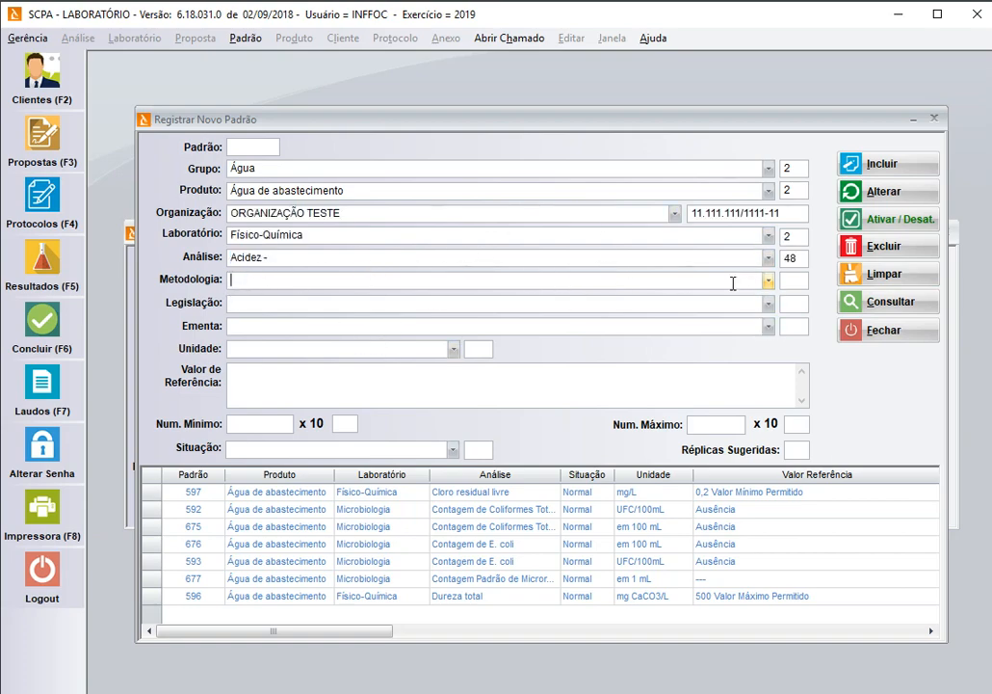
click(767, 280)
click(734, 300)
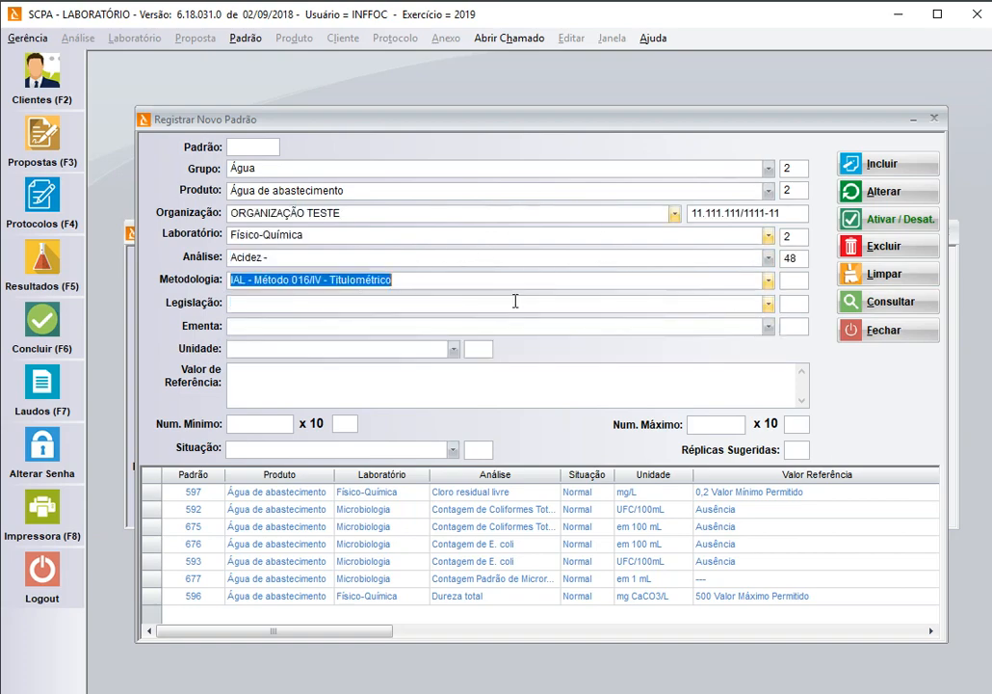
Assign Decreto Nº 9.013 / 2017 with Ementa Inicial Obrigatória - Legislação 4, and set the unit to % with reference value 1,0
click(768, 304)
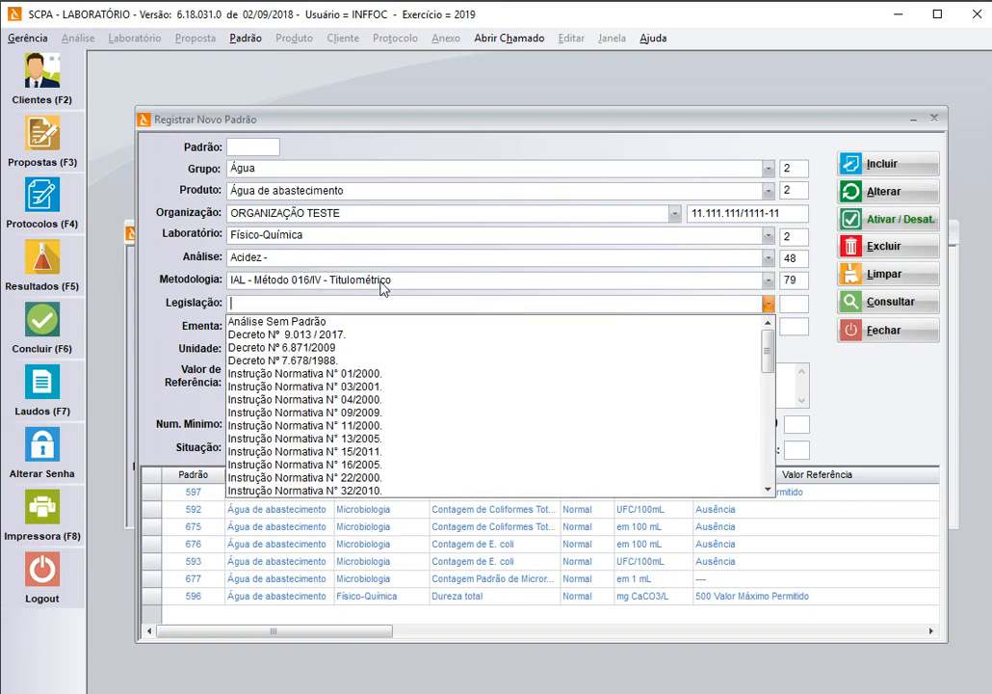
click(318, 334)
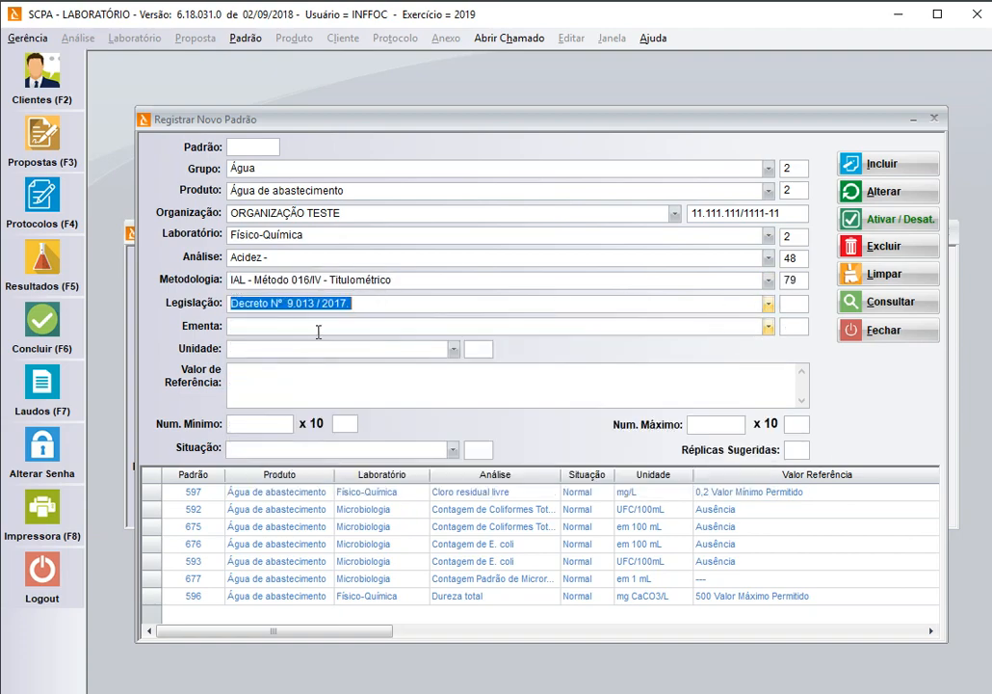
click(768, 326)
click(673, 345)
click(452, 351)
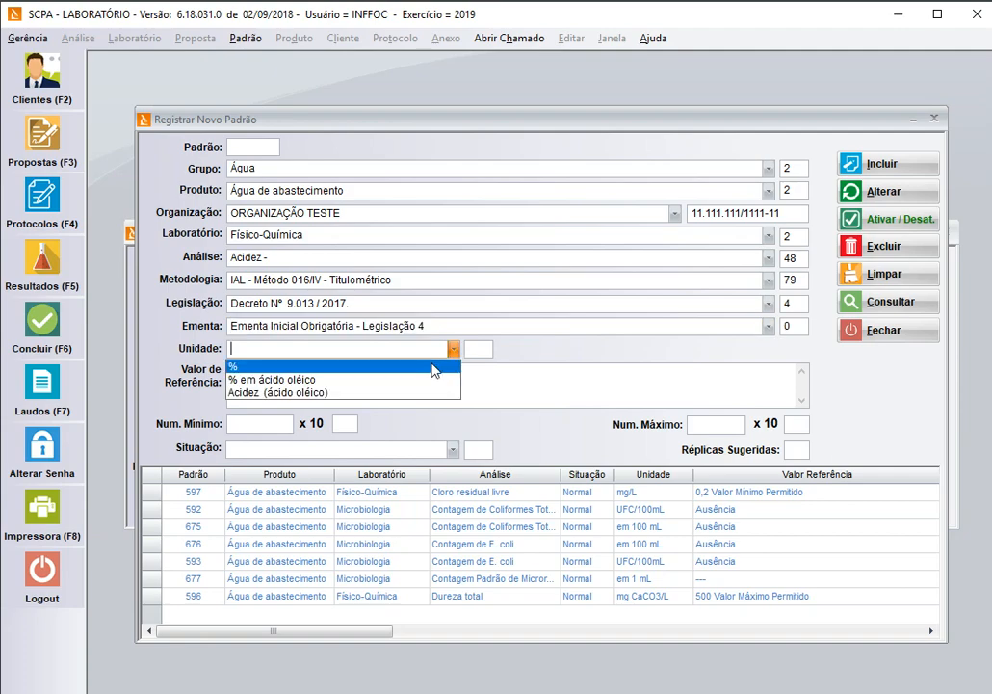
click(419, 362)
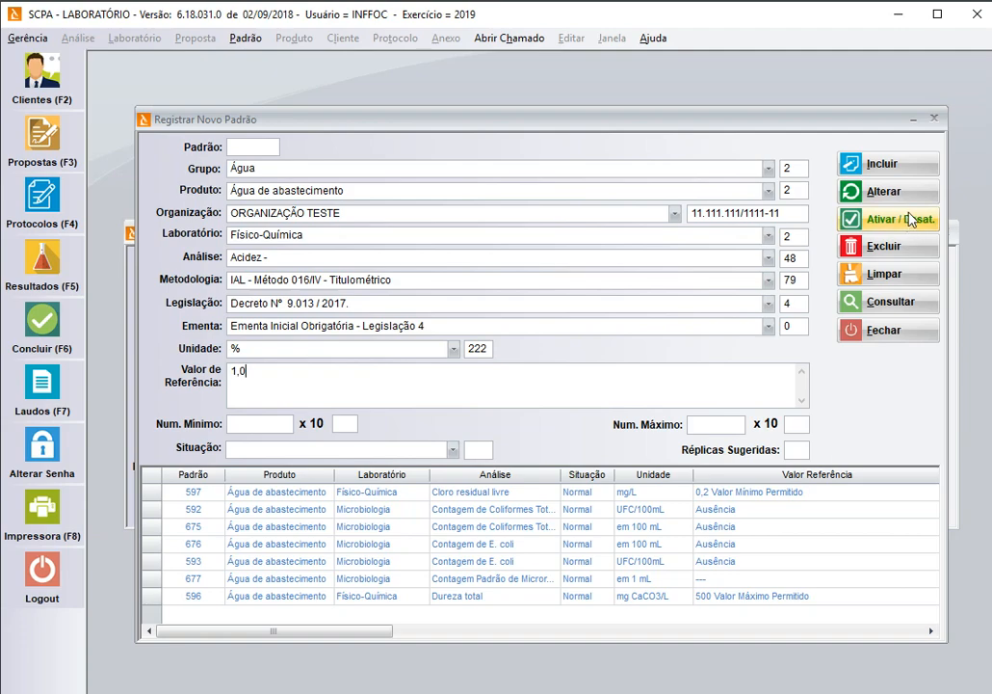
Set the situation to Normal (code 0) with 1 suggested replicate and add the new Acidez standard
click(913, 179)
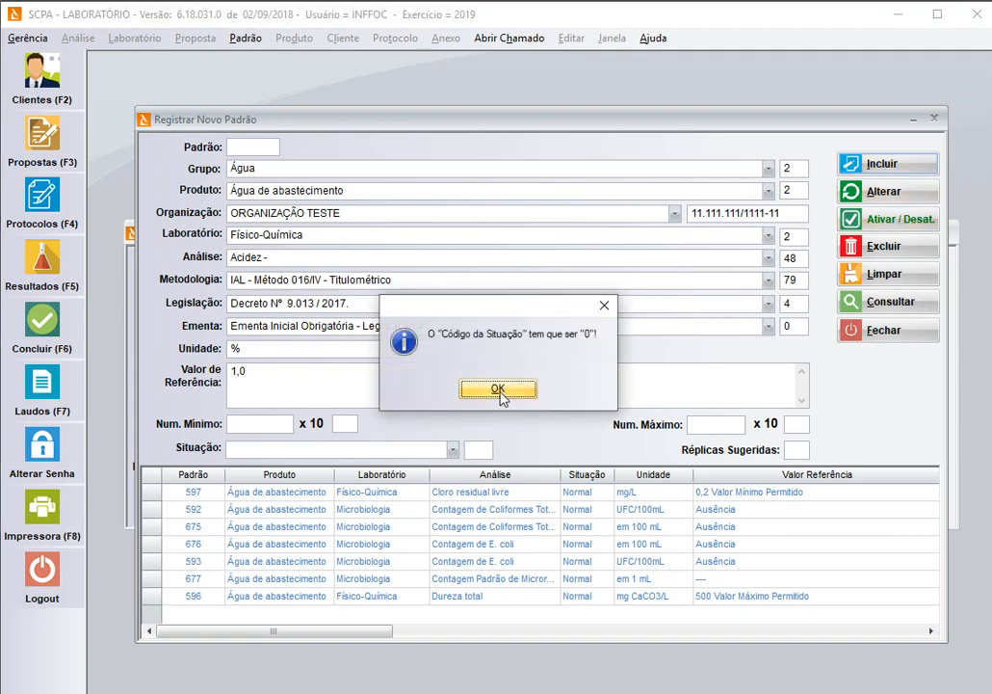
click(505, 393)
key(Tab)
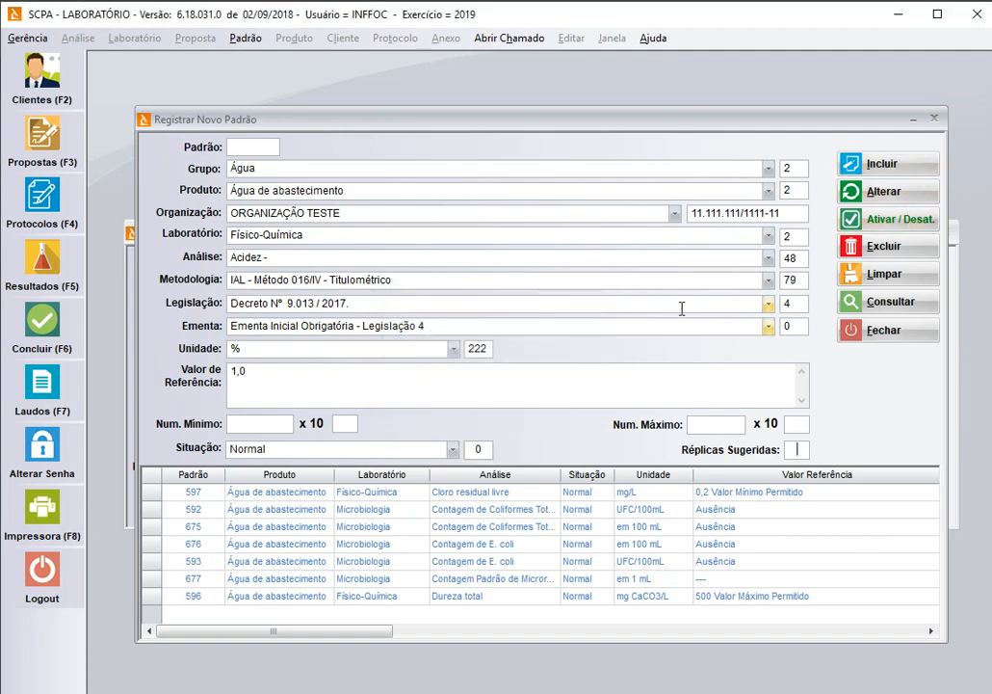
click(872, 168)
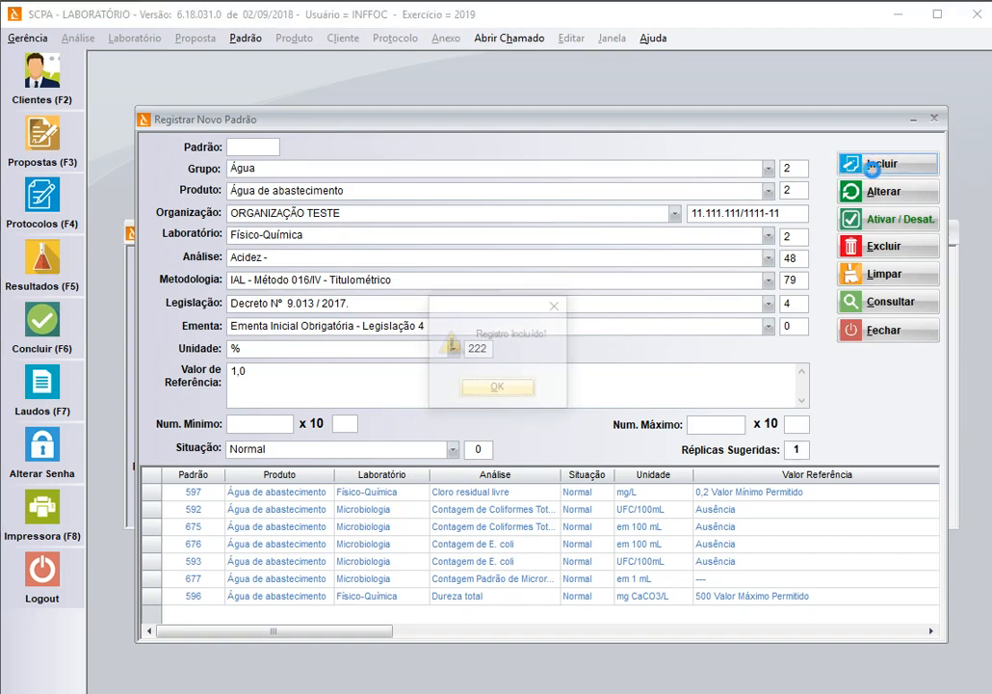
Close the standard registration form and associate the new standards with the report of protocol 2
click(512, 391)
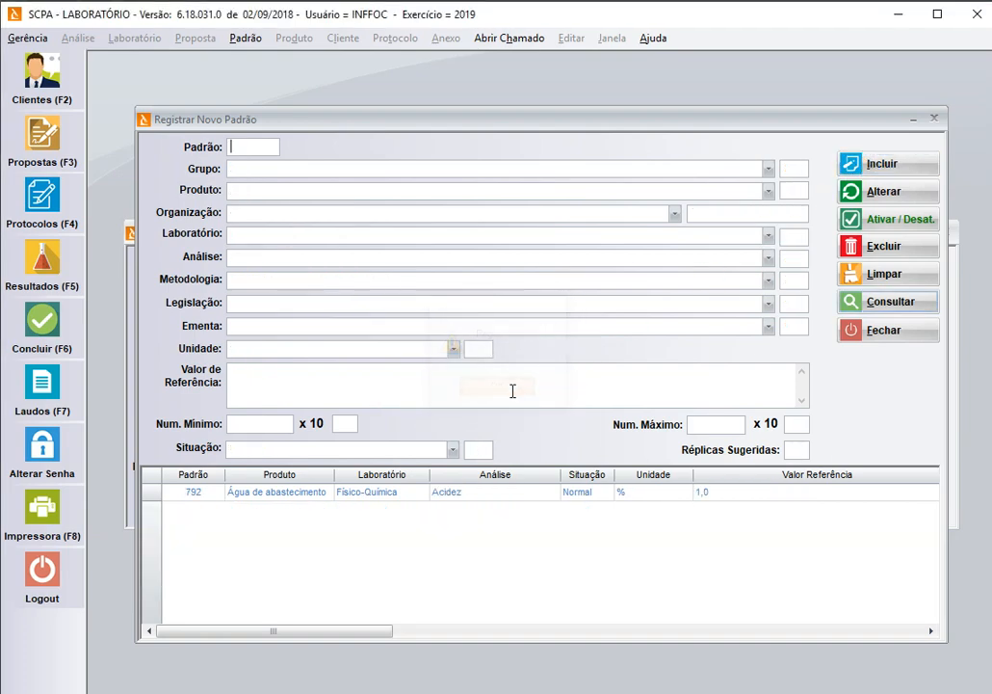
click(922, 329)
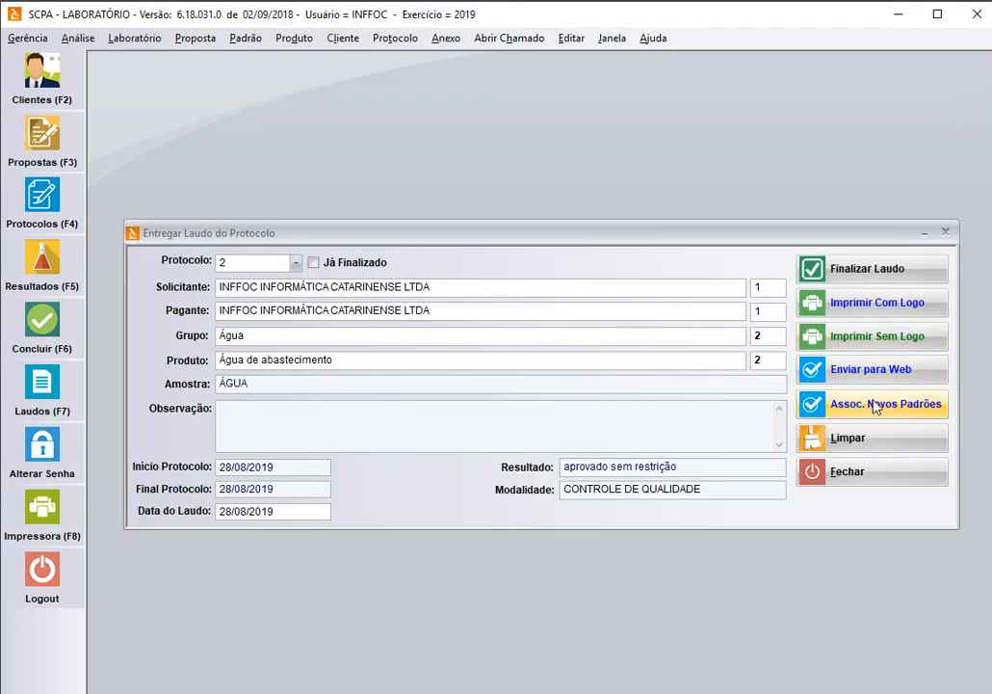
click(809, 409)
click(455, 395)
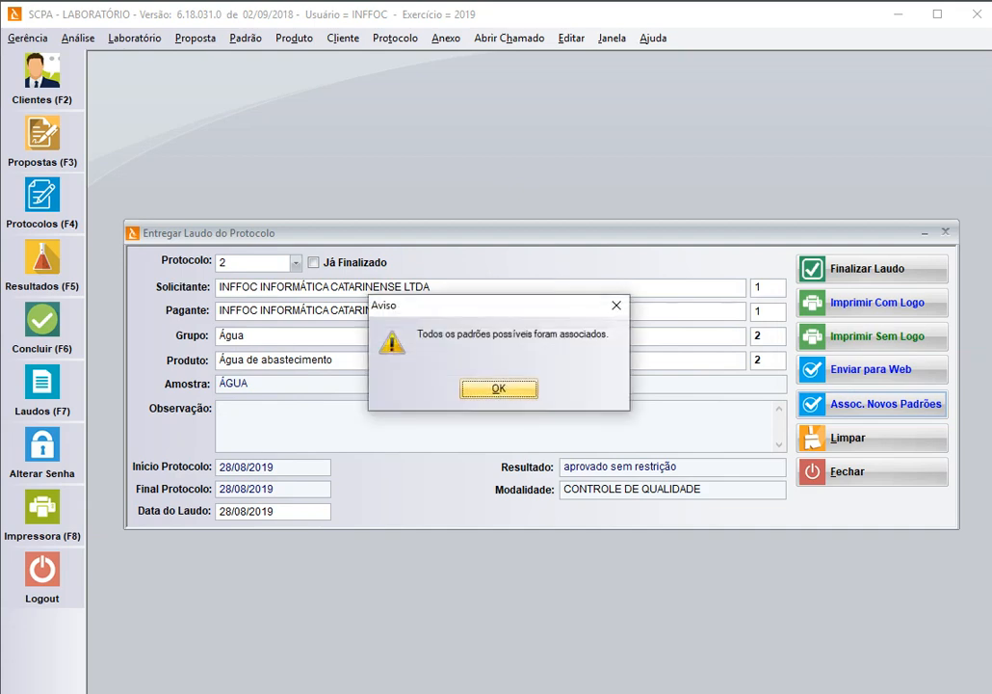
click(498, 390)
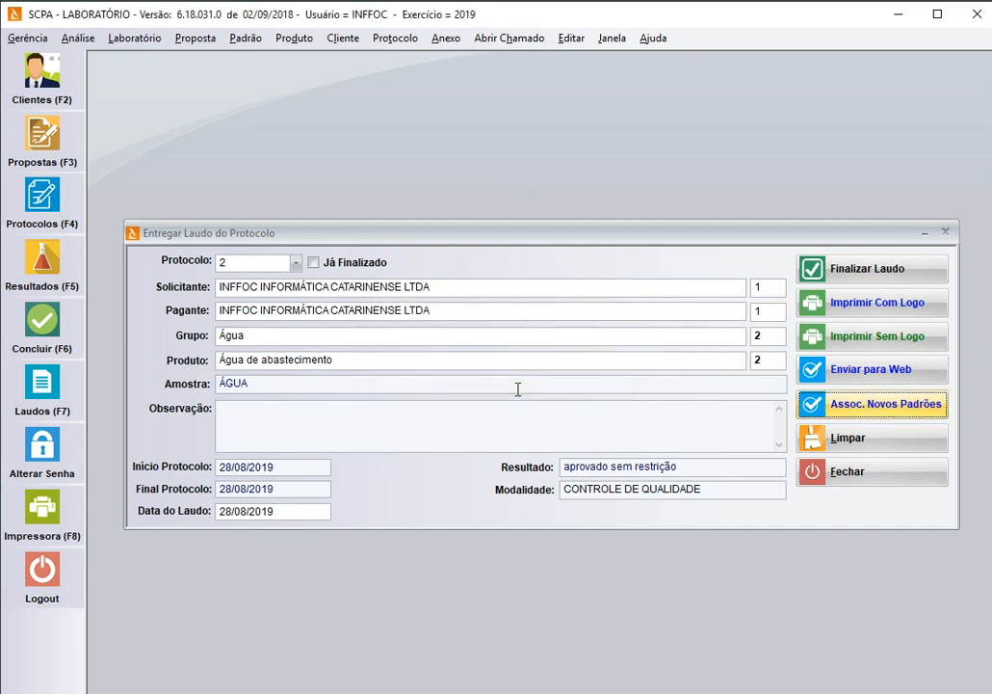
Generate the version with logo of protocol 2's report for on-screen preview
click(868, 305)
click(451, 390)
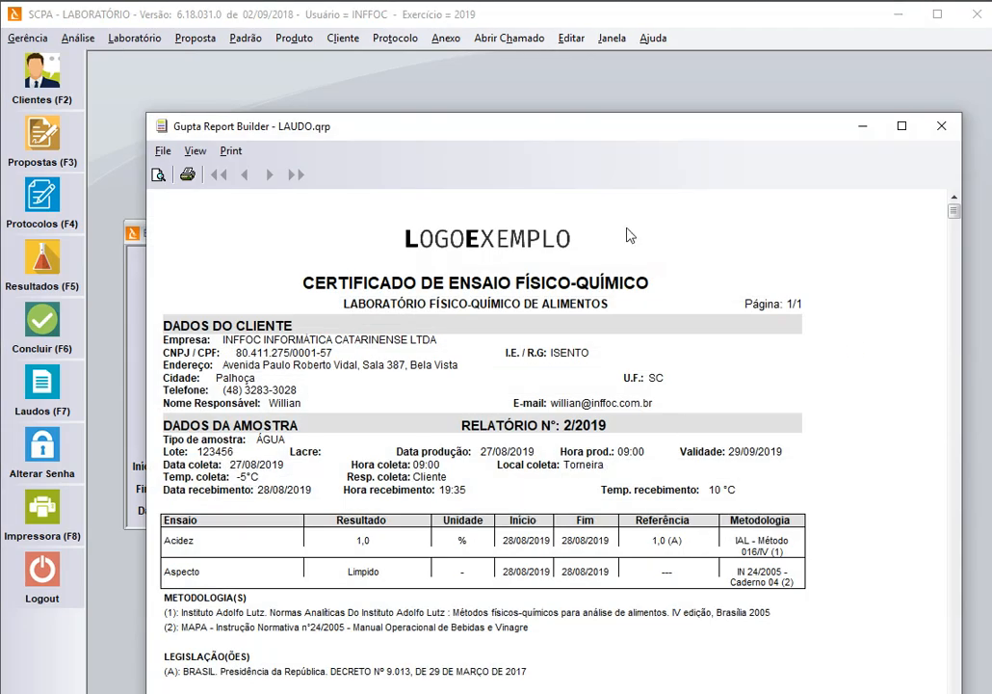
drag(510, 126, 489, 77)
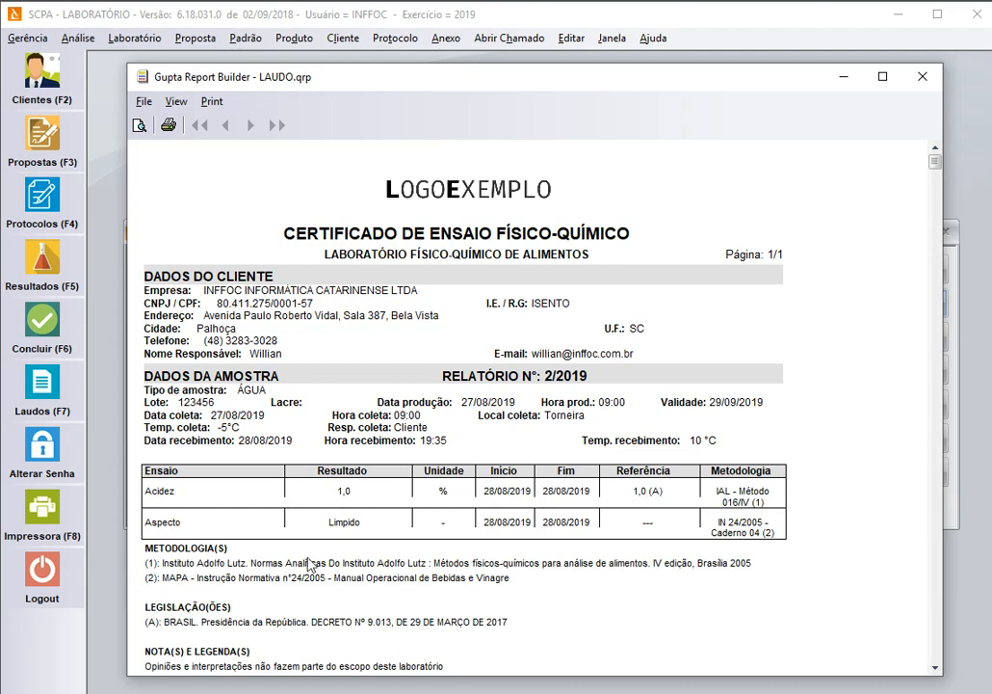
Examine the certificate's test references, methodologies, legislation and notes, and close the report preview and the report delivery window
scroll(355, 575, down, 1)
scroll(355, 574, down, 1)
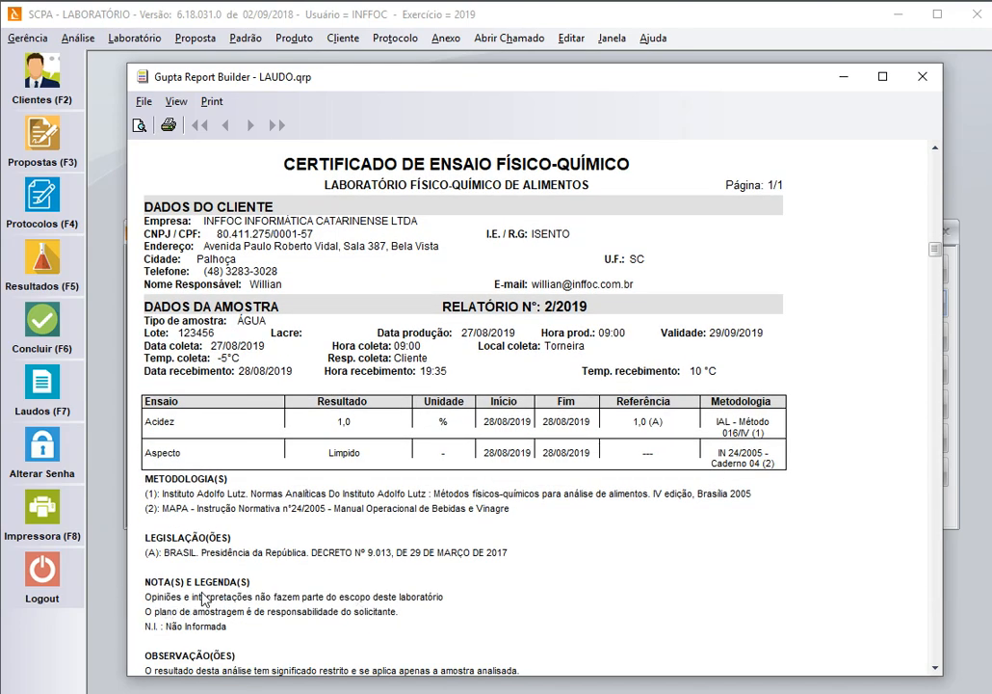
scroll(249, 574, down, 1)
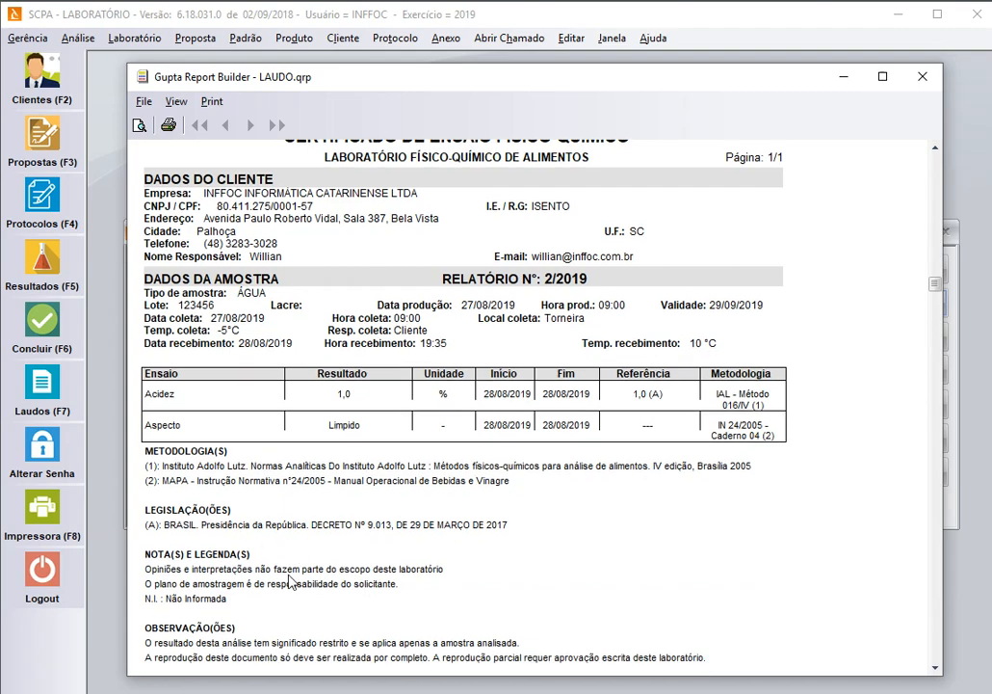
scroll(623, 324, up, 3)
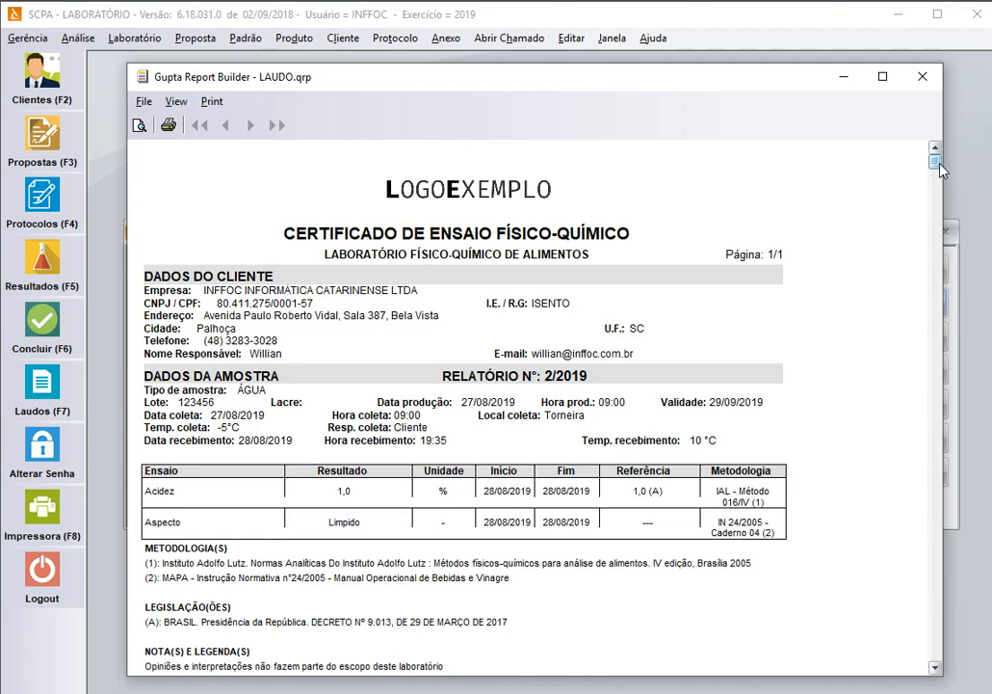
drag(940, 171, 866, 211)
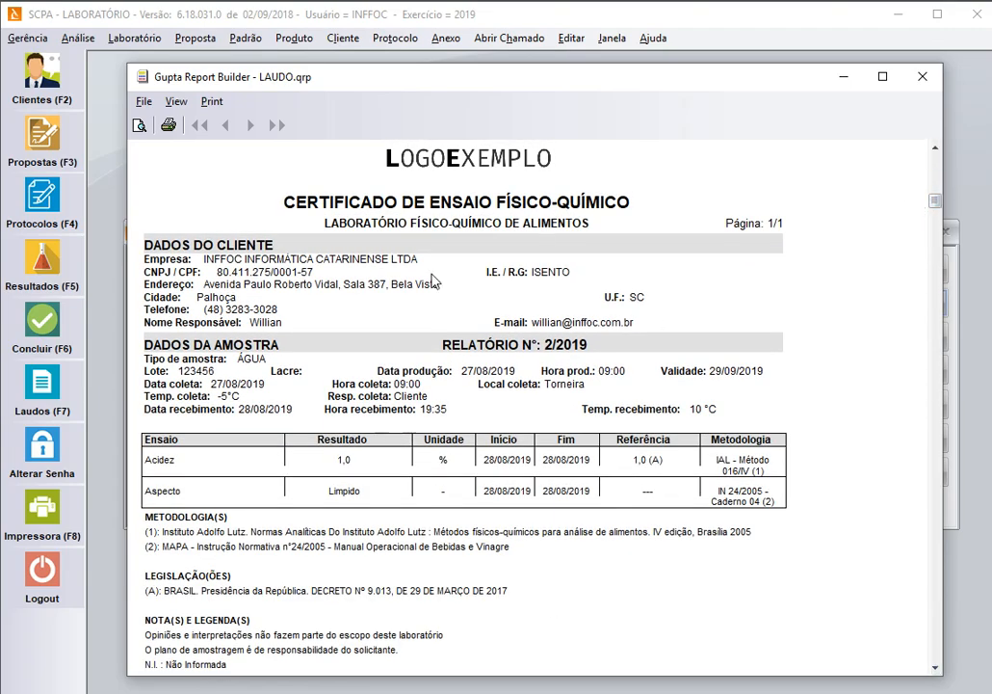
drag(940, 206, 947, 144)
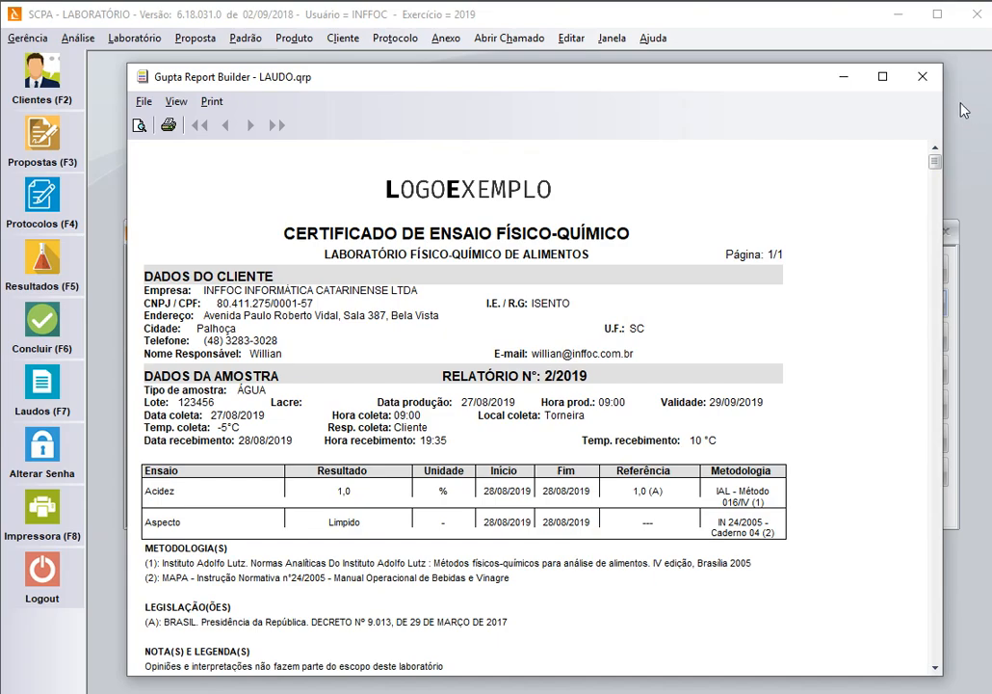
mouse_move(939, 159)
mouse_down()
mouse_move(946, 275)
mouse_move(954, 163)
mouse_up()
click(933, 76)
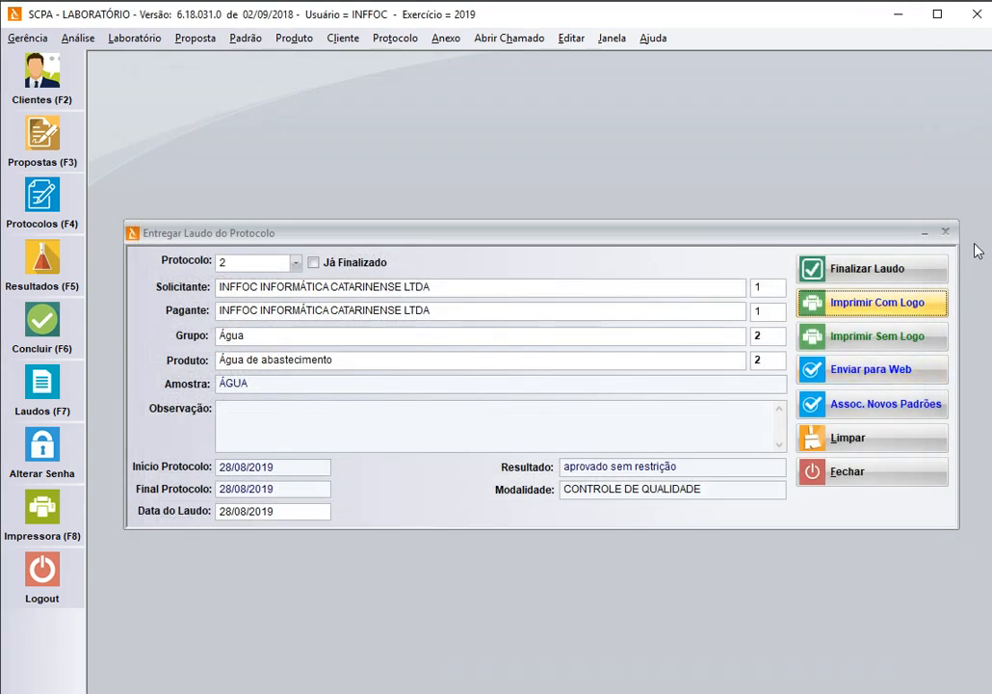
click(945, 232)
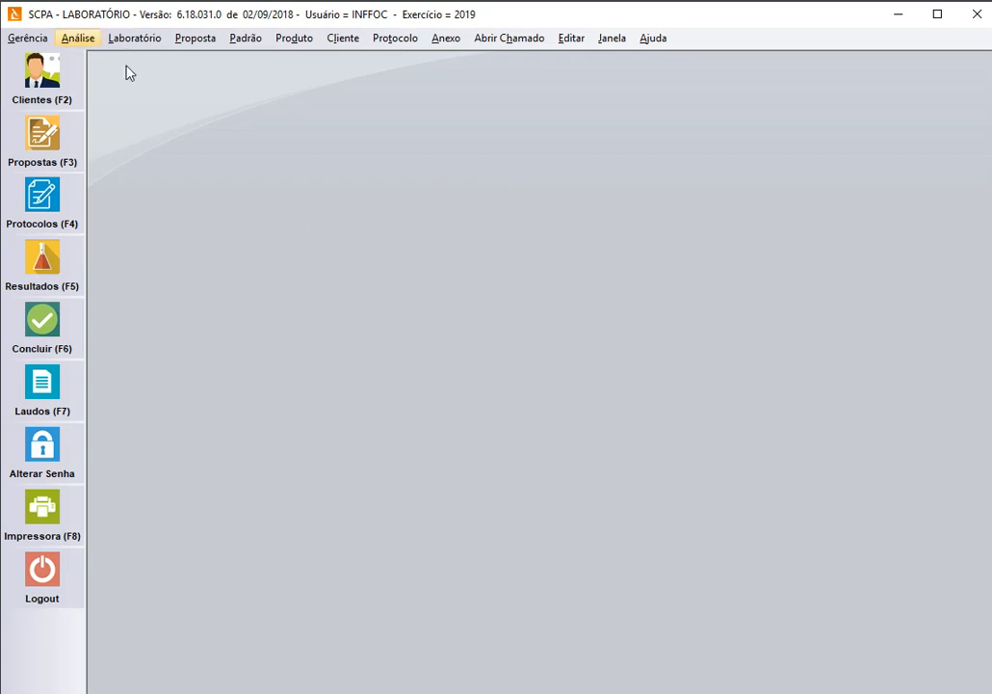
click(77, 37)
click(25, 40)
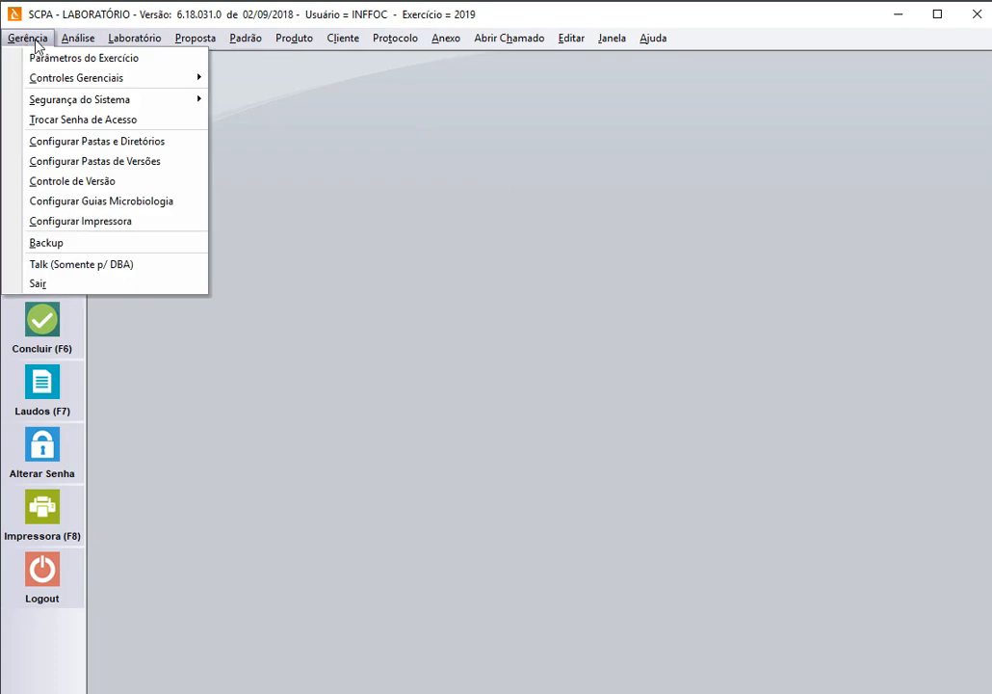
mouse_move(39, 75)
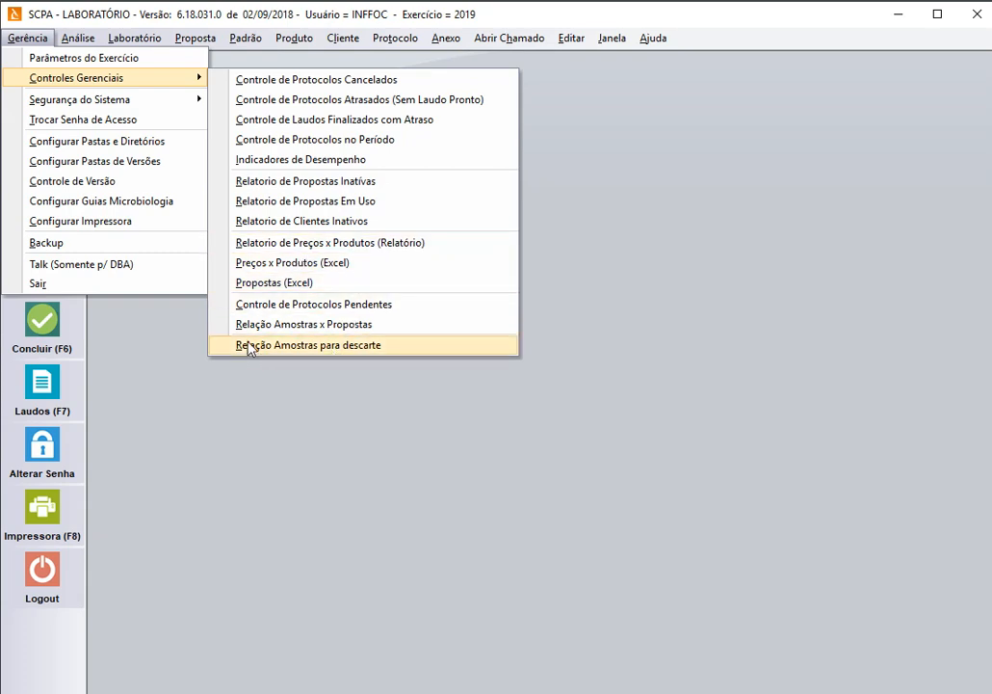
click(236, 411)
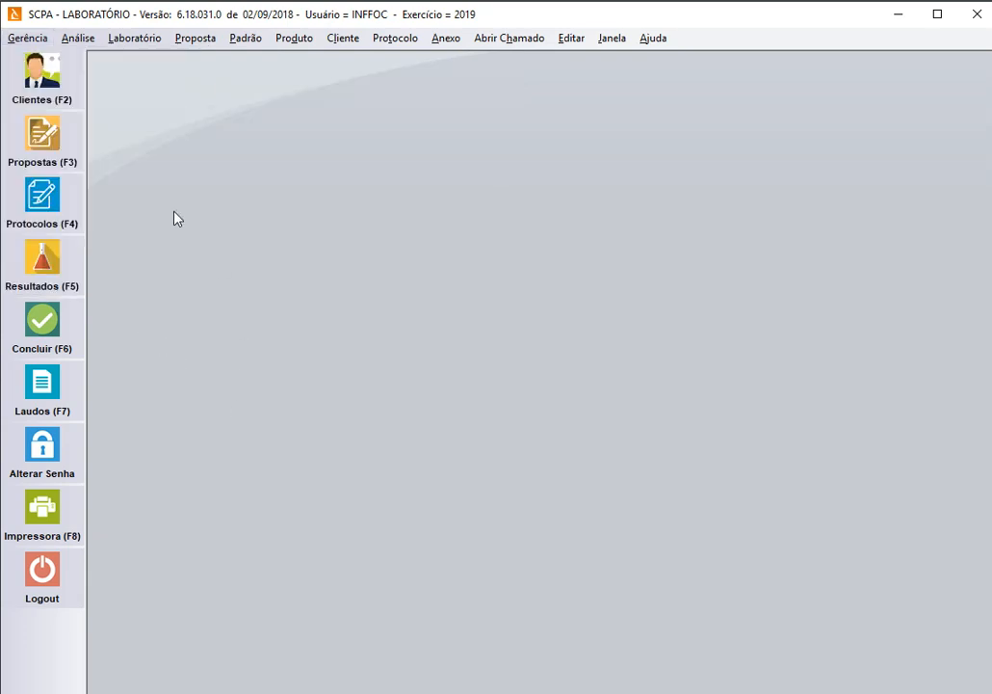